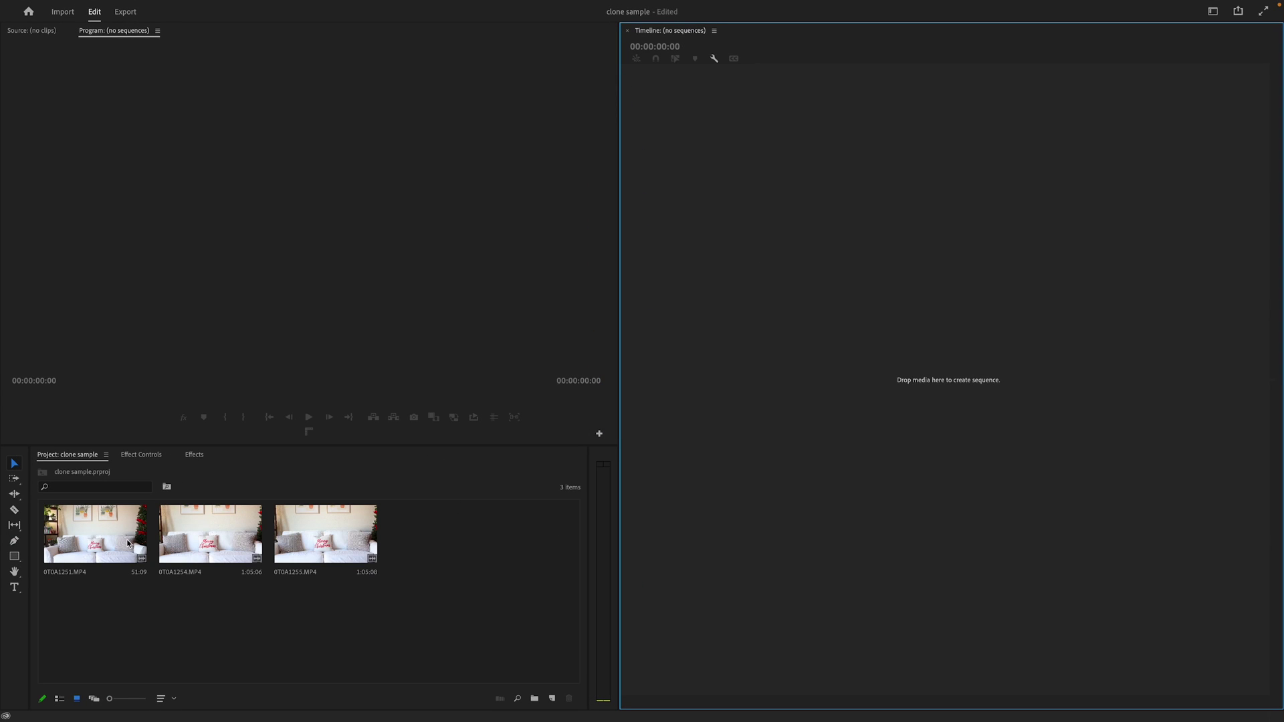
Step: Create a sequence from 0T0A1251, hide its V1 picture, and stack 0T0A1254 on V2
drag(82, 546, 326, 529)
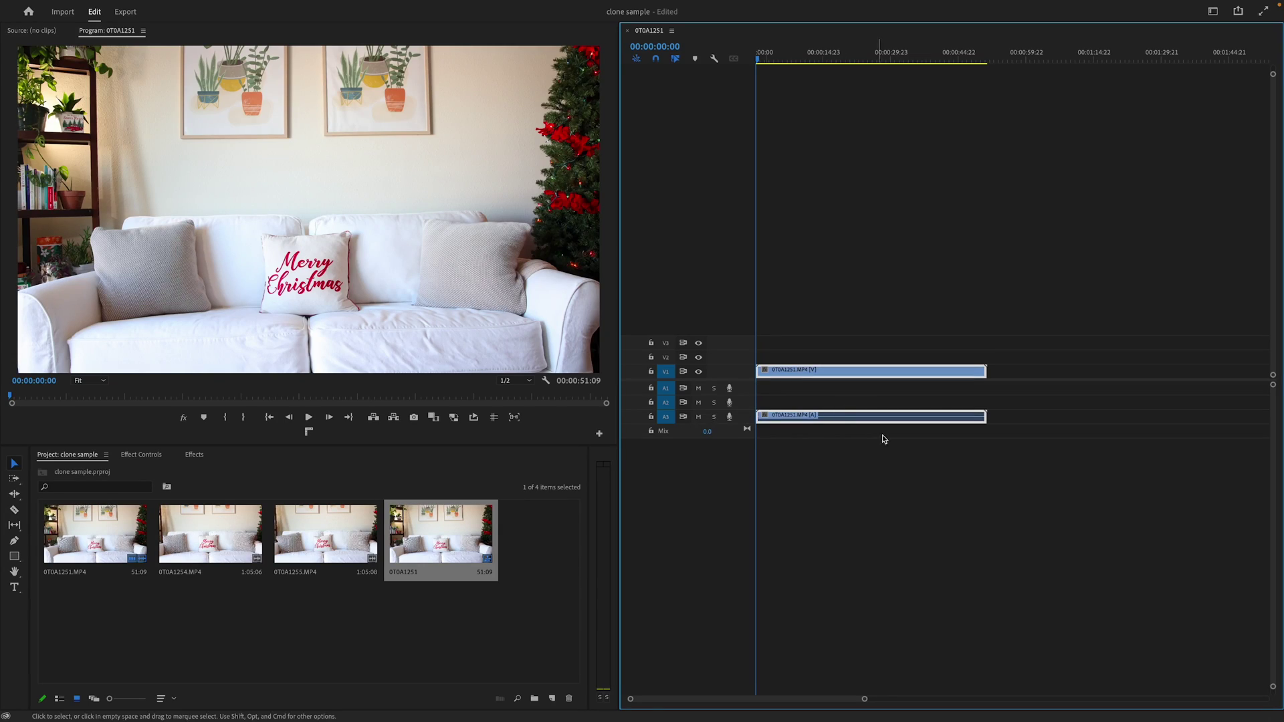
click(699, 372)
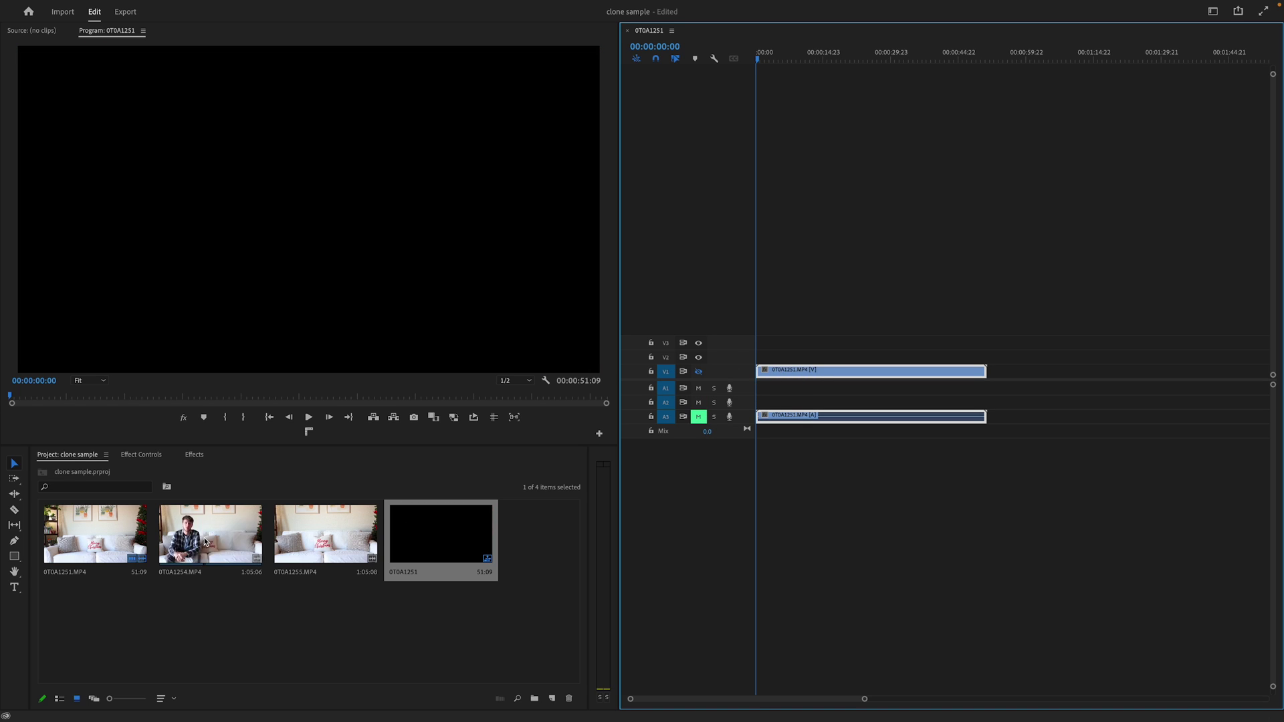
drag(206, 542, 766, 404)
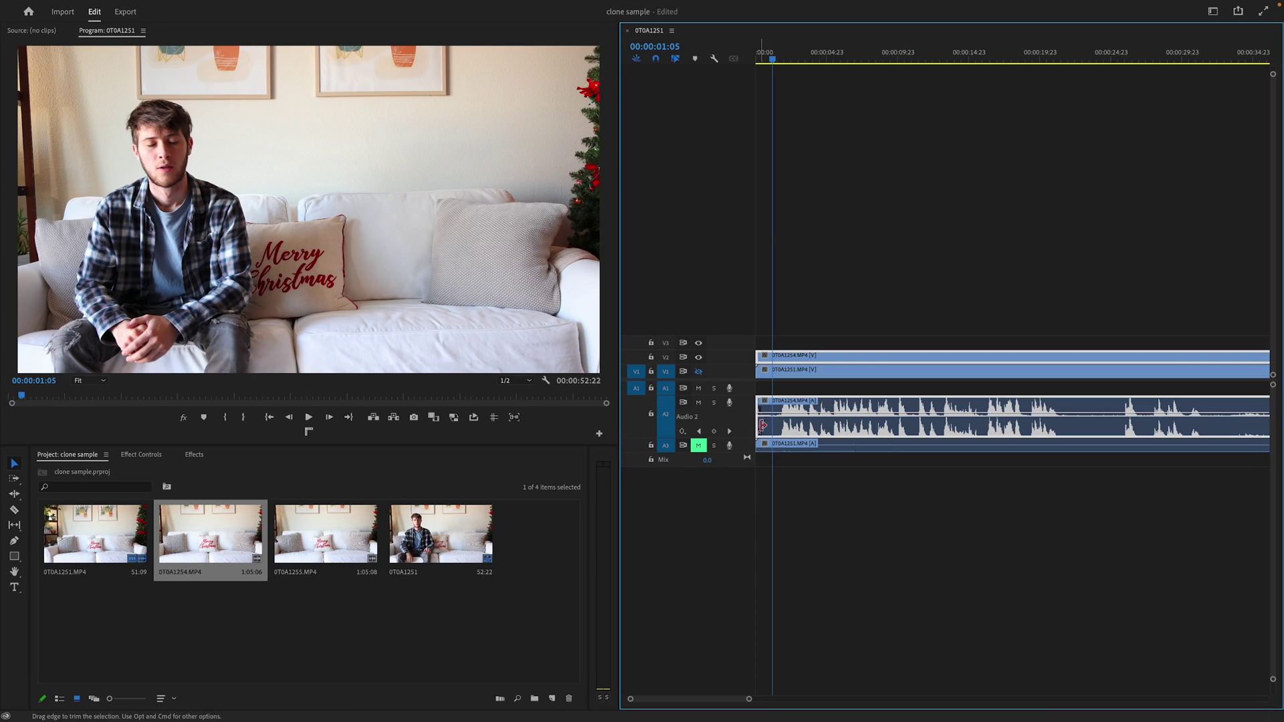
Step: Trim 1:05 off the clips' start, return to the start, and add 0T0A1255 on an upper track
key(=)
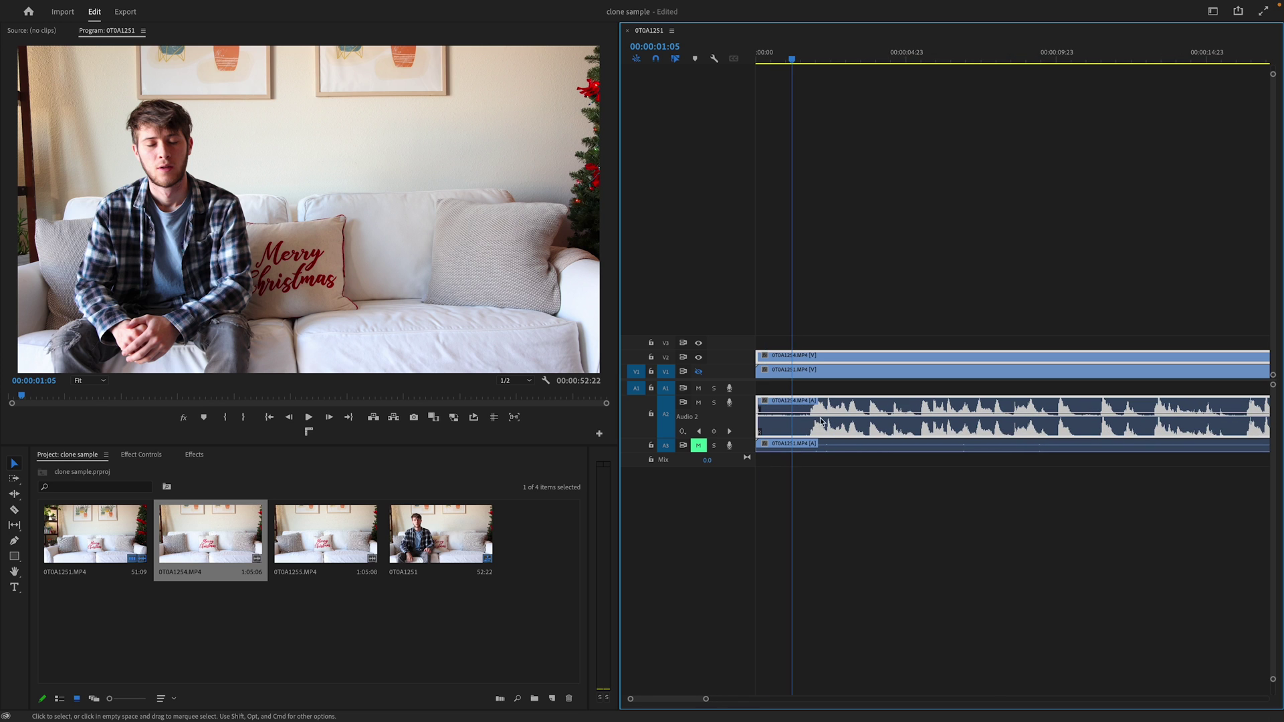
drag(761, 428, 758, 397)
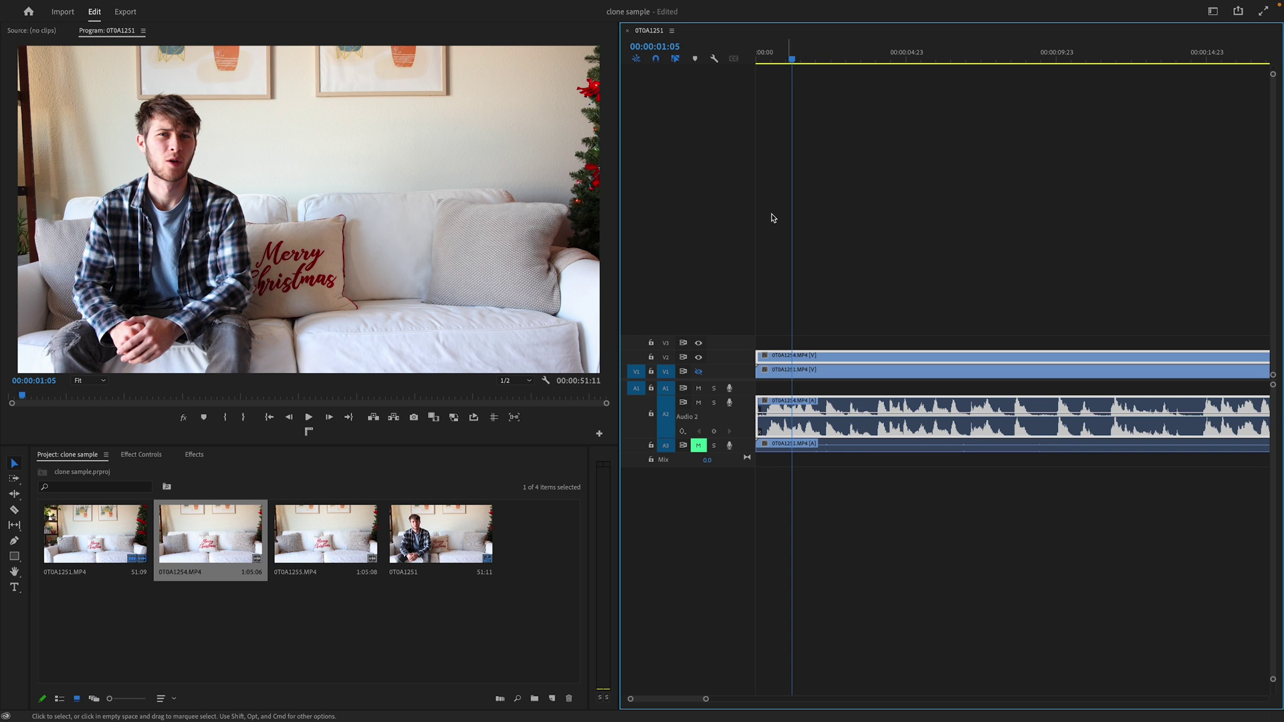
key(Home)
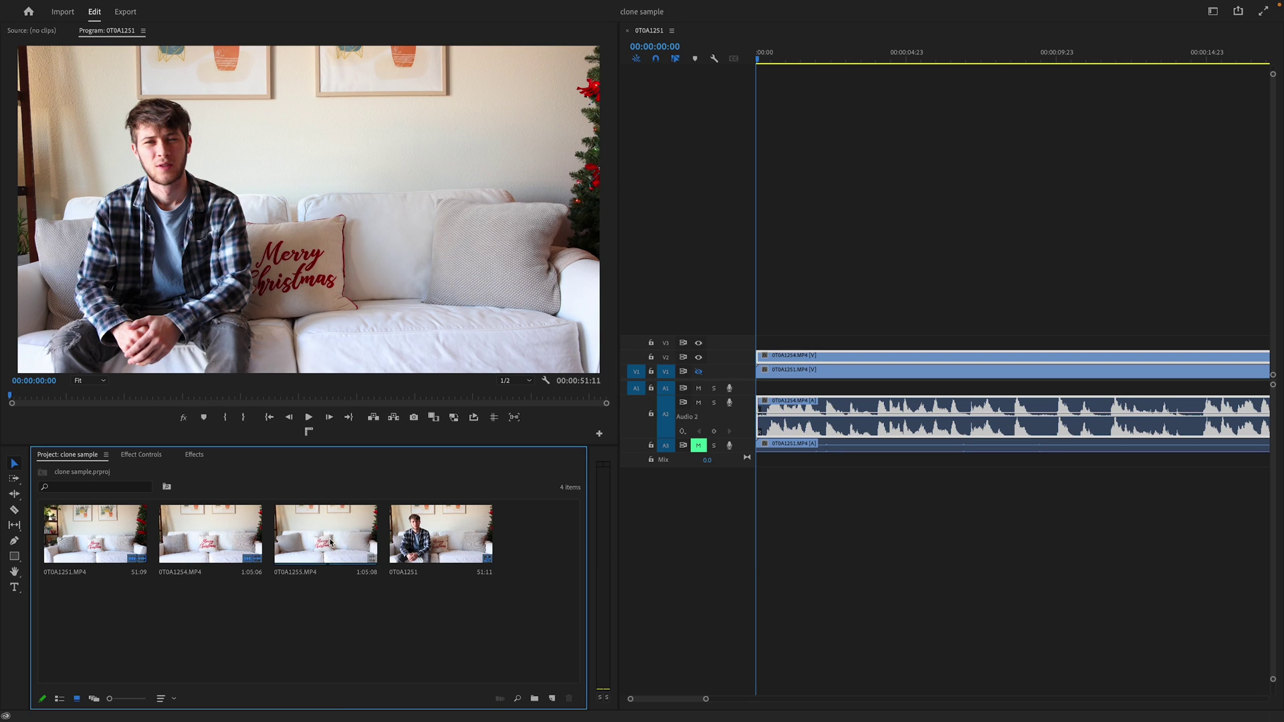
drag(331, 542, 764, 332)
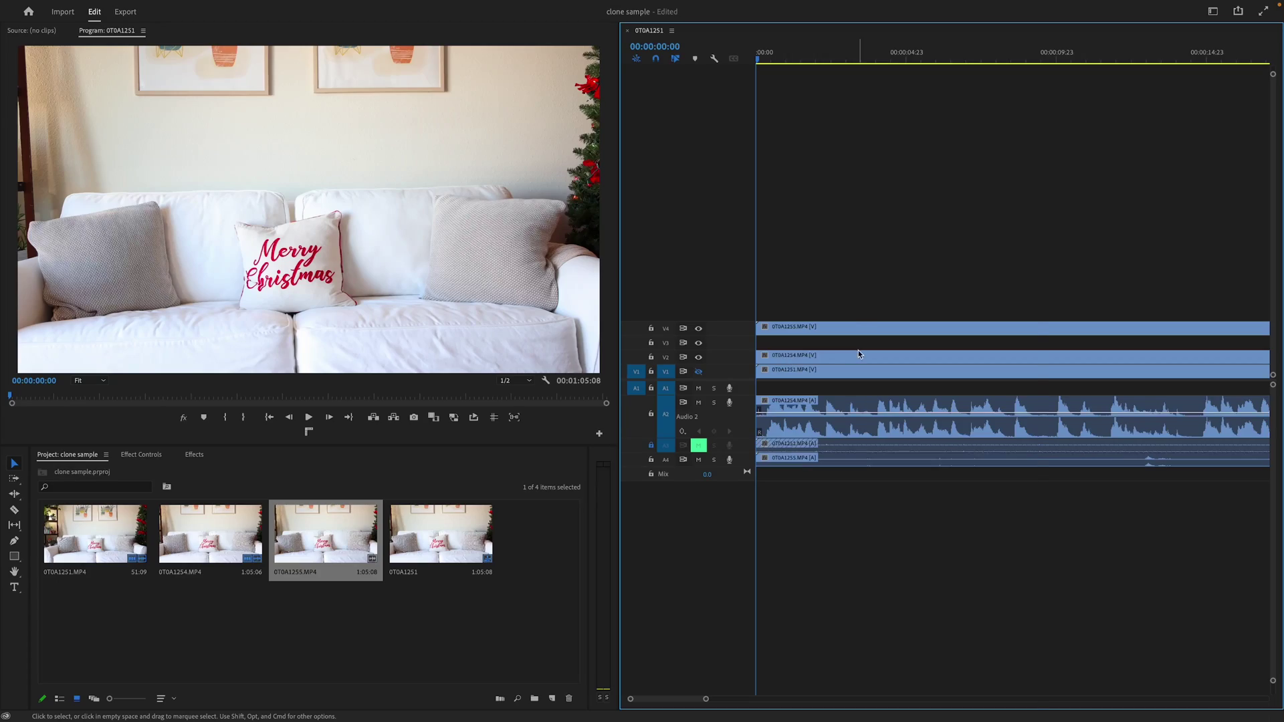
Step: Give the selected 0T0A1254 clips the Mango label
right_click(858, 353)
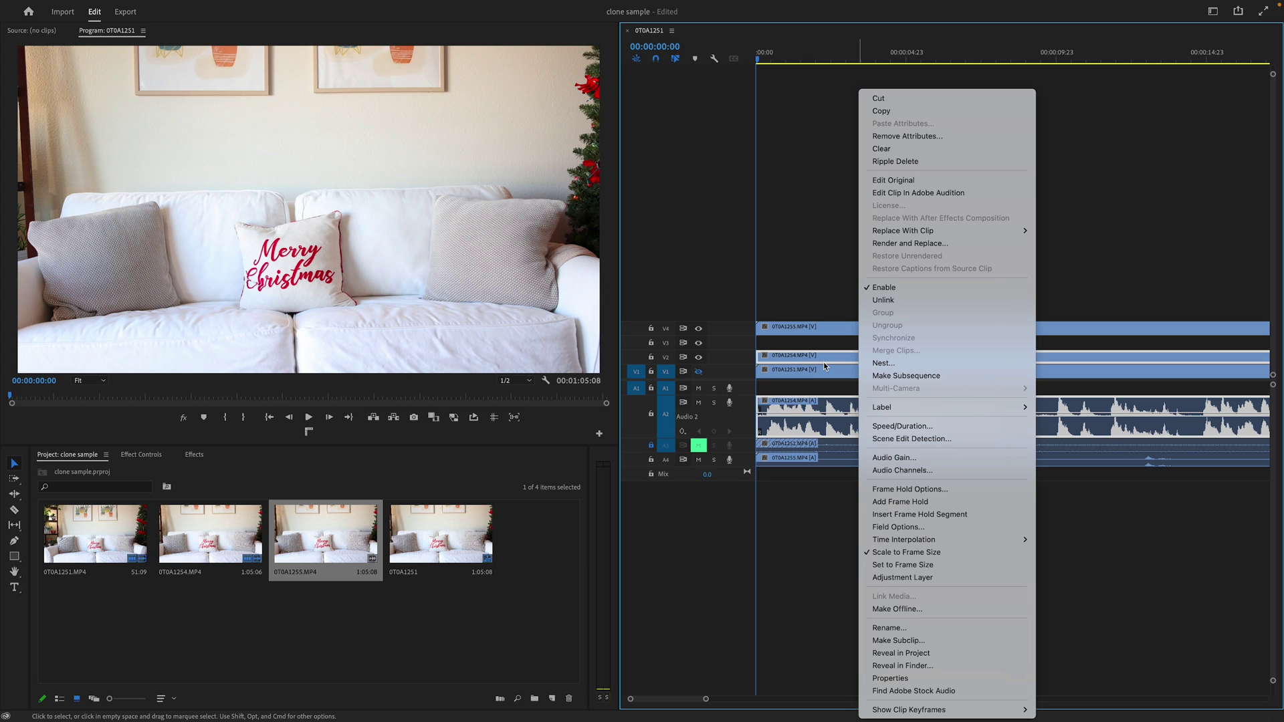
mouse_move(890, 411)
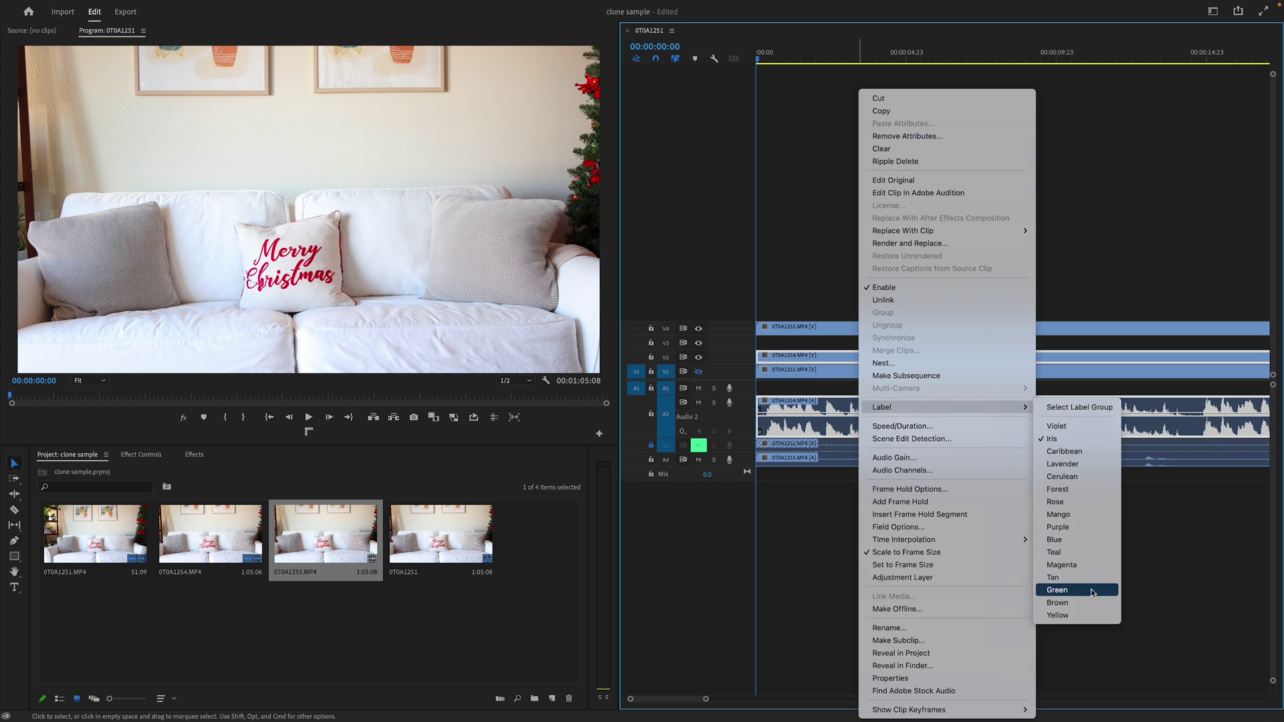
click(1060, 514)
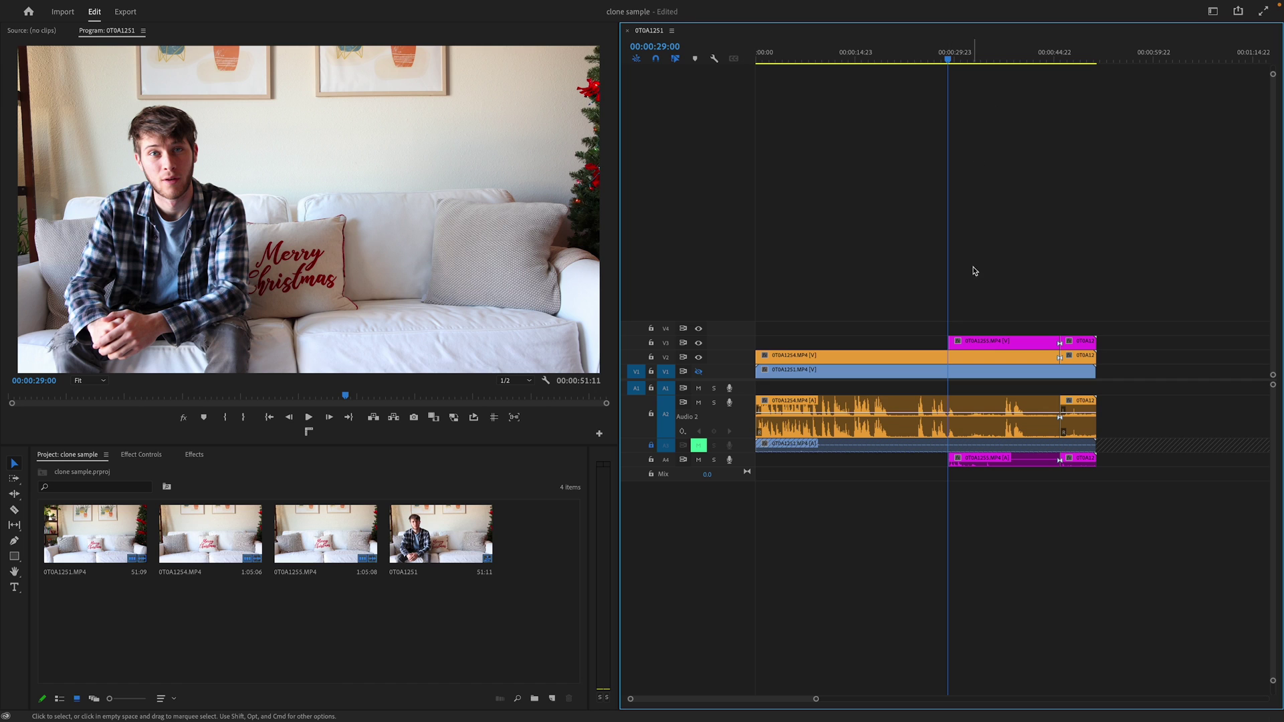
Step: Expand the Video 3 and Video 2 tracks to show clip thumbnails
drag(986, 317, 997, 342)
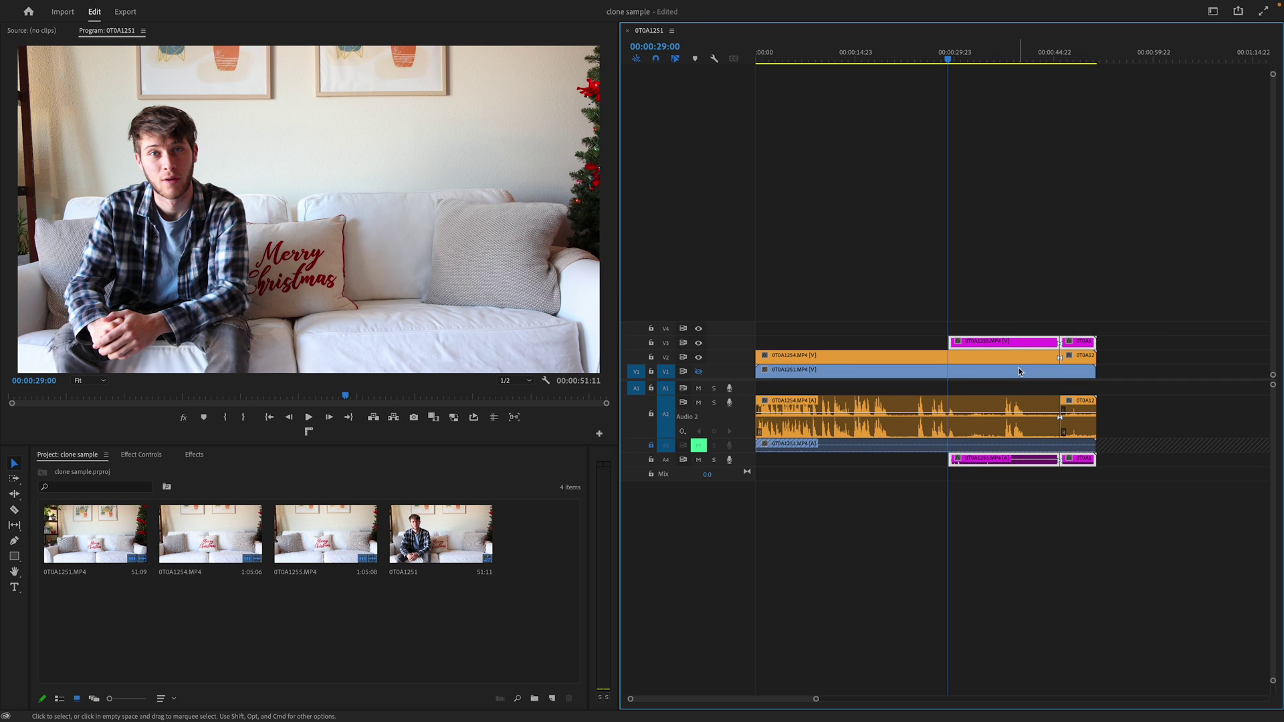
click(1010, 321)
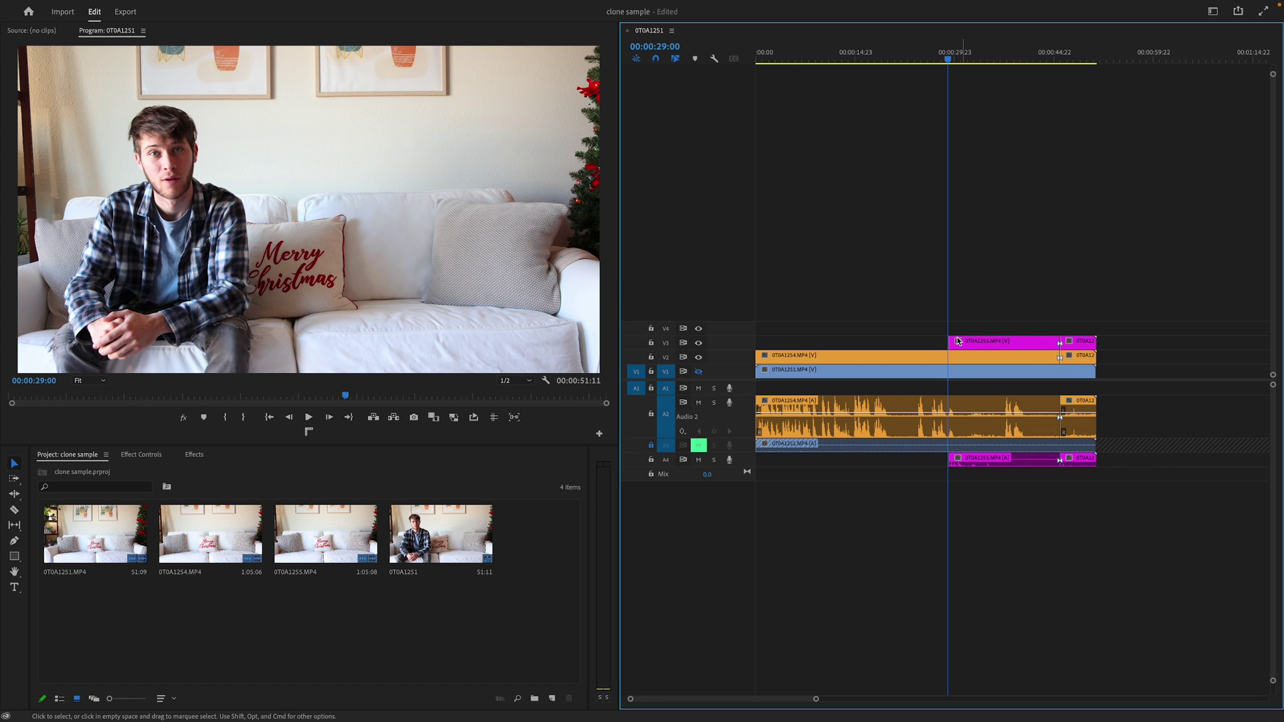
scroll(958, 341, up, 2)
double_click(729, 342)
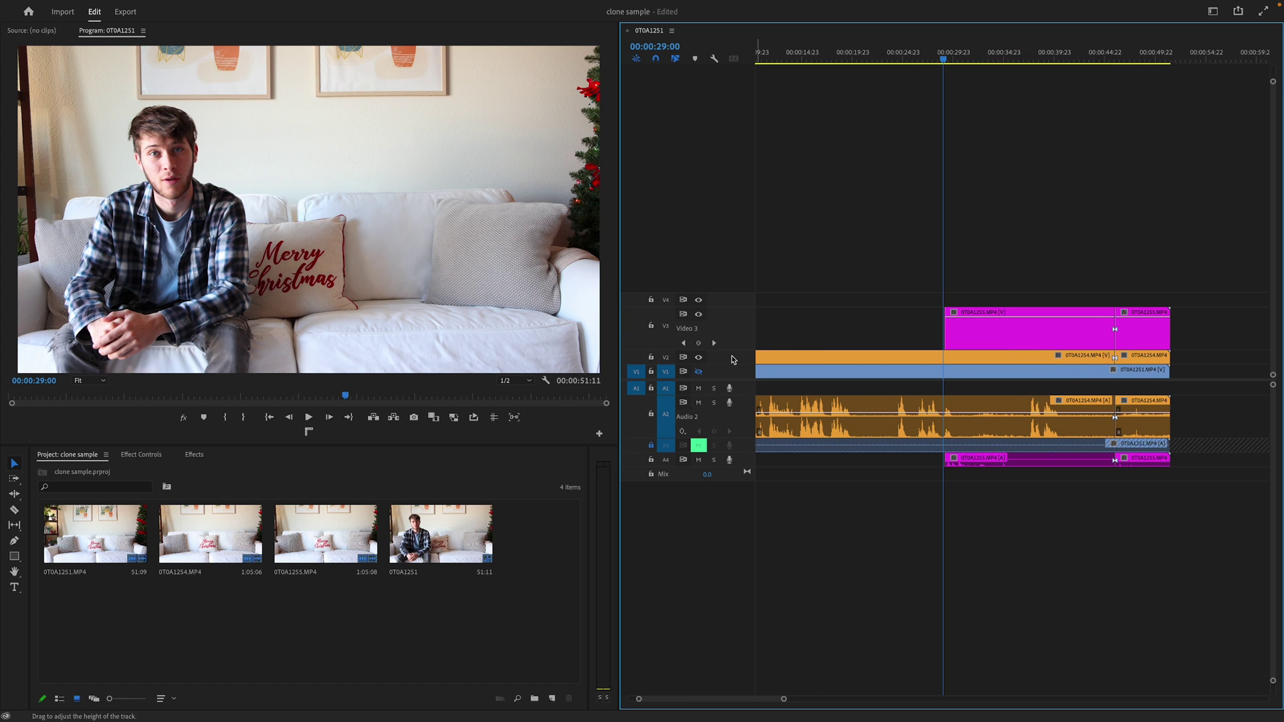
double_click(733, 360)
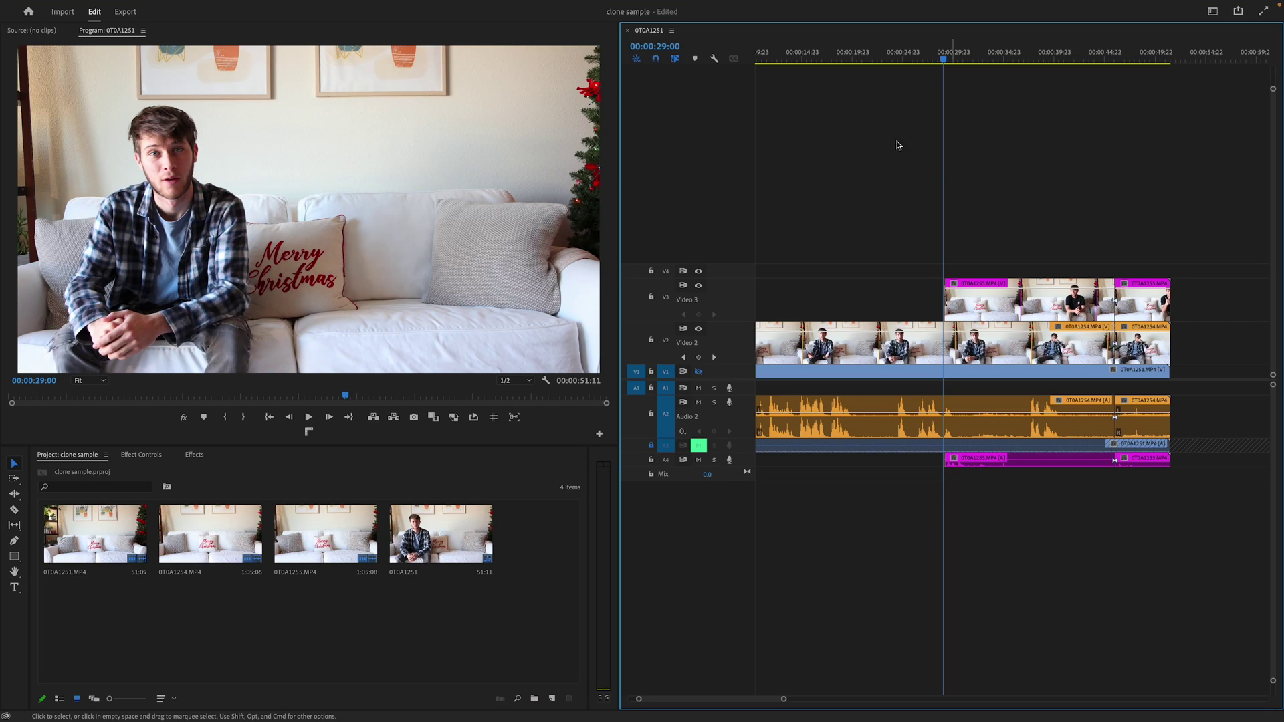
Step: Move the playhead to 00:00:29:12, zoom the timeline in, and enlarge the Effect Controls panel
click(941, 59)
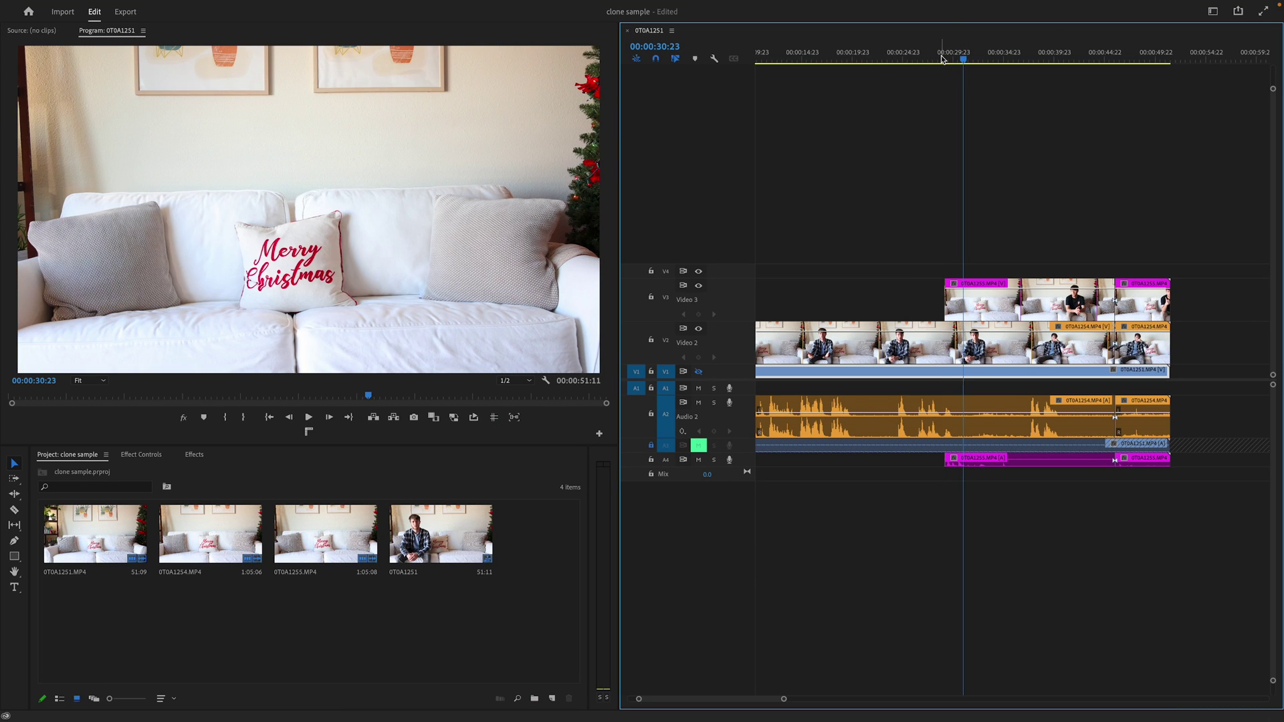
click(937, 58)
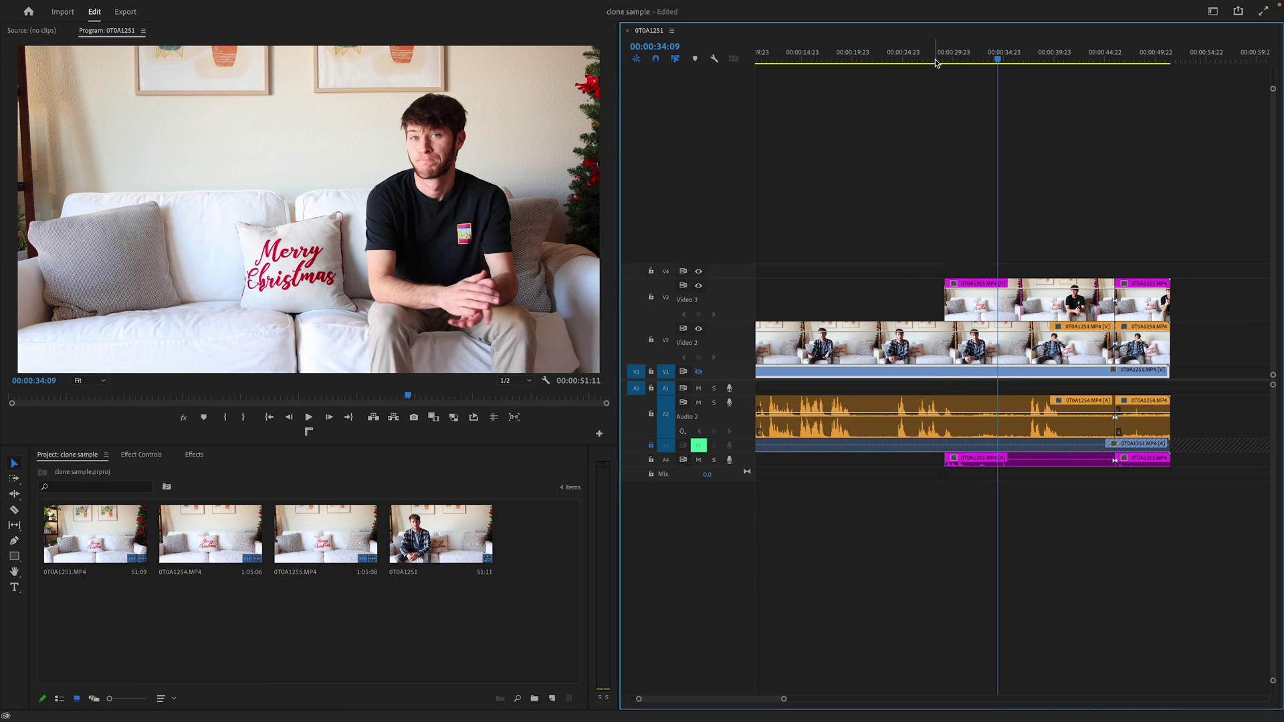
click(935, 59)
click(949, 59)
key(equal)
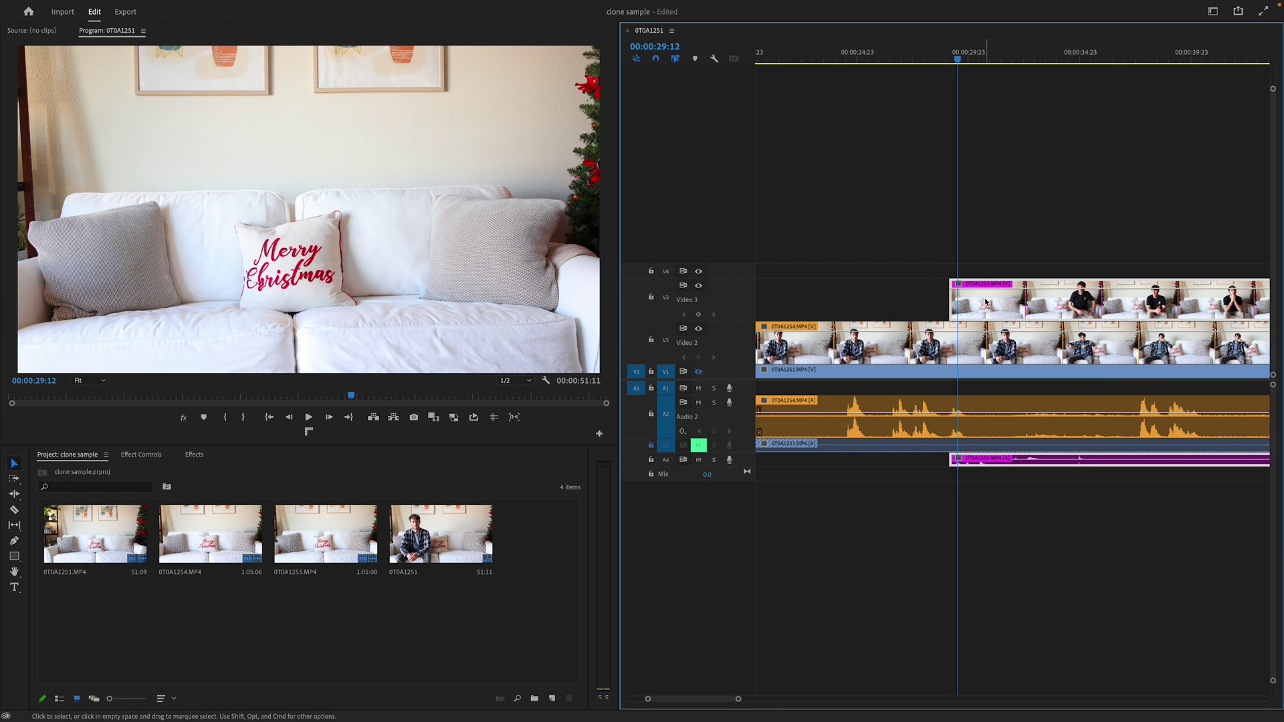
drag(129, 458, 112, 36)
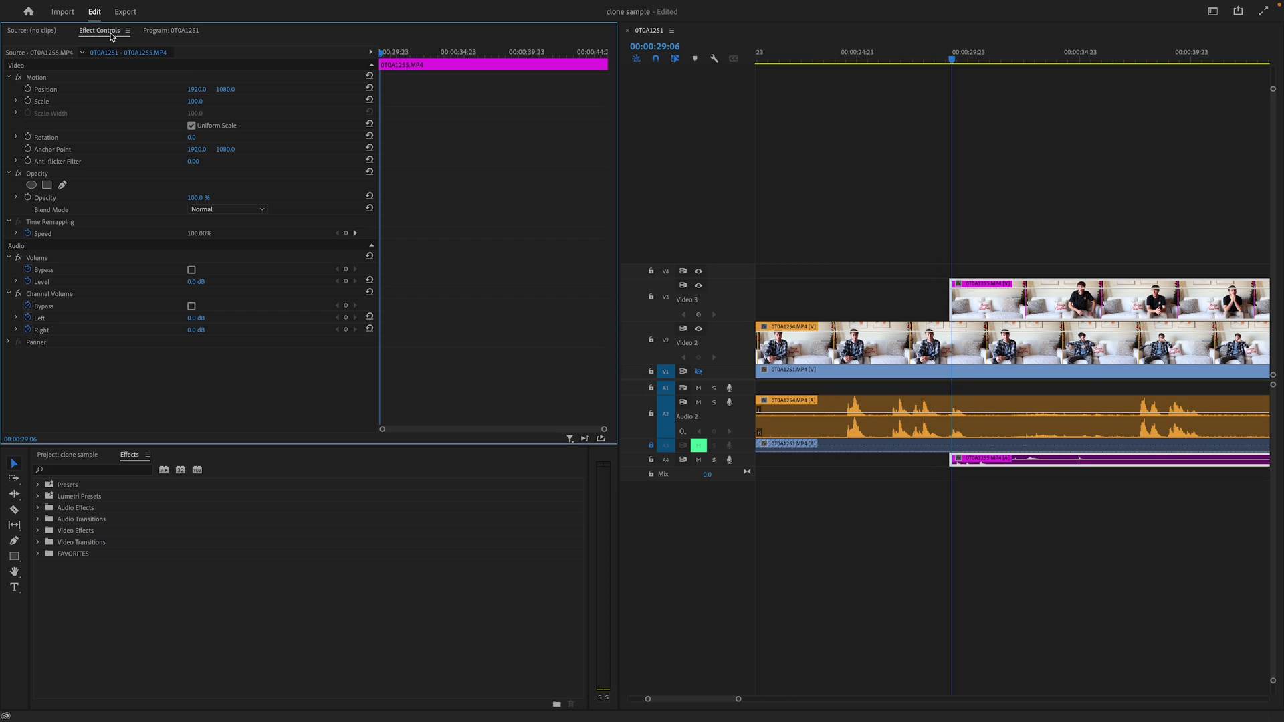
Step: Add a free-draw bezier Mask (1) to the 0T0A1255 clip's Opacity and redock the Program monitor
click(33, 176)
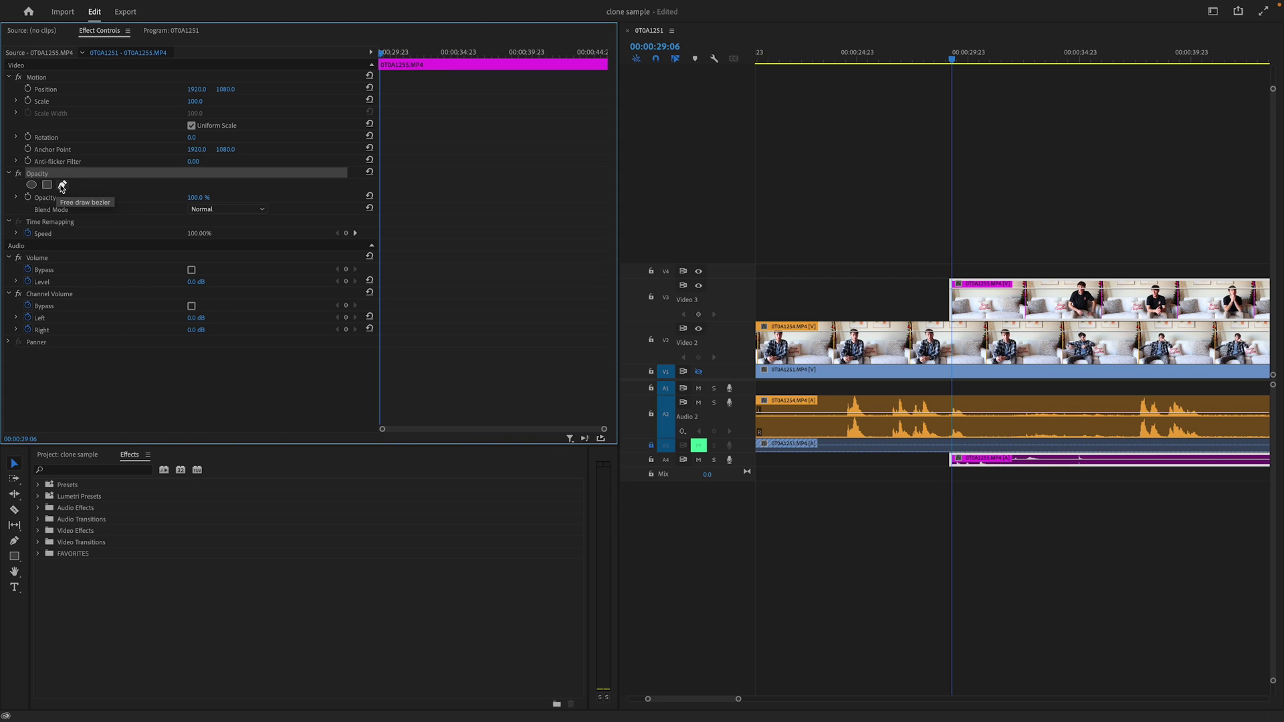
click(63, 186)
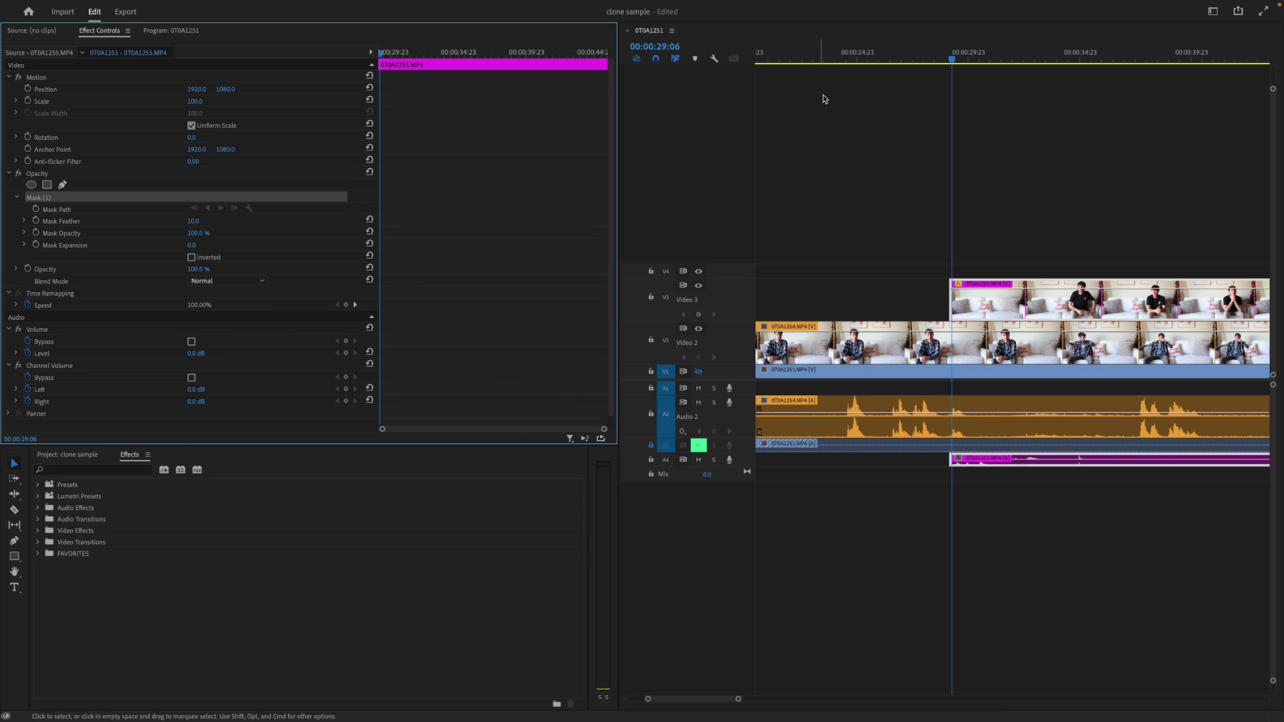
drag(167, 32, 204, 454)
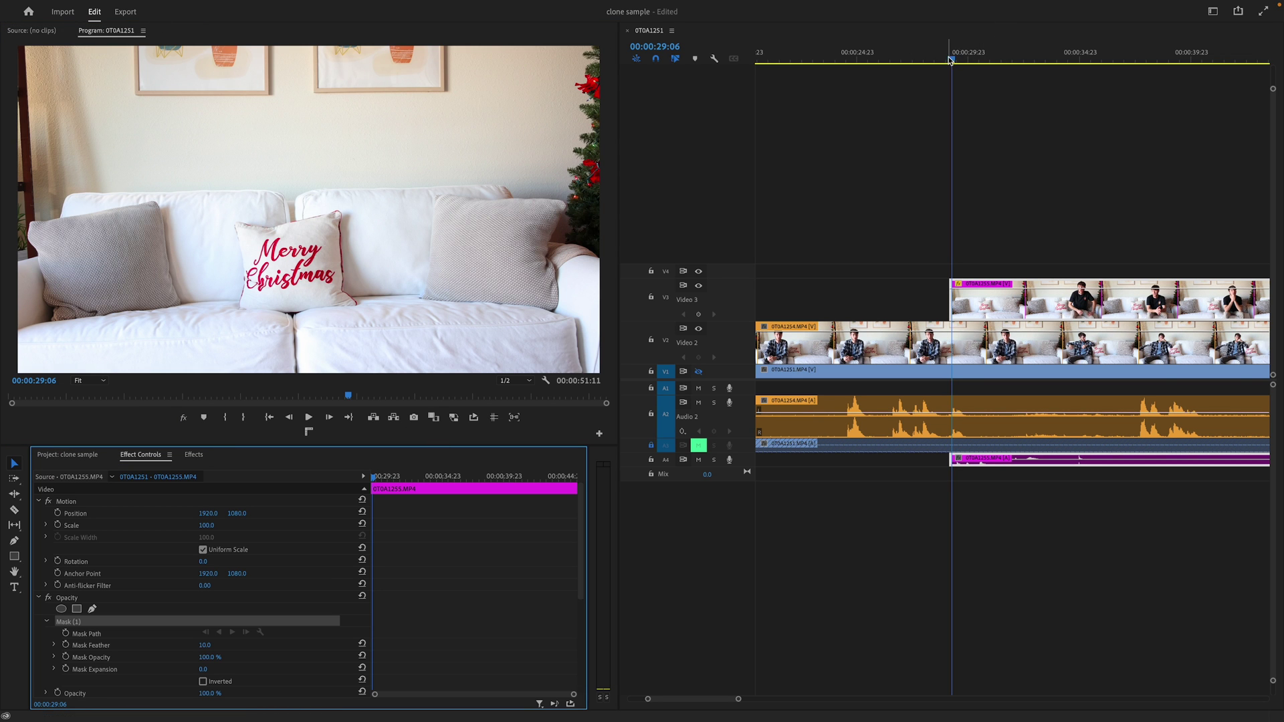
Step: At 00:00:33:05, set the preview to 25% and draw a closed mask around the frame's right side
drag(950, 61, 1040, 61)
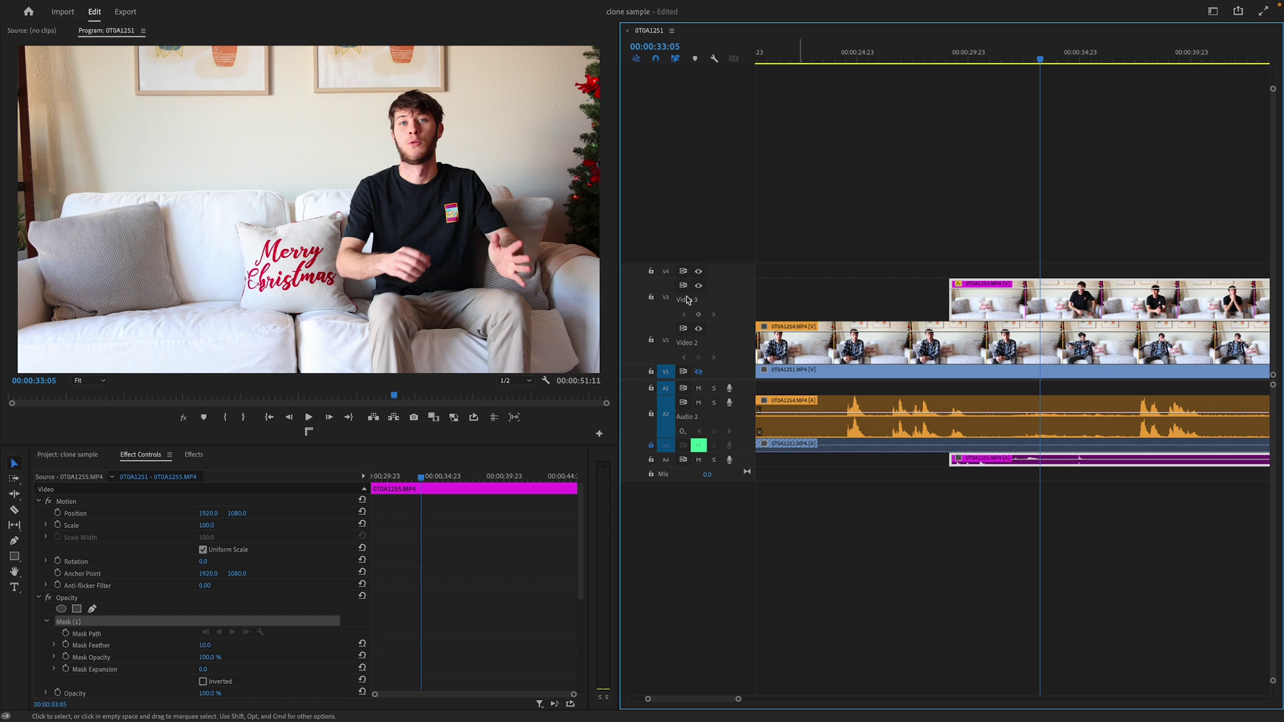
click(84, 381)
click(91, 418)
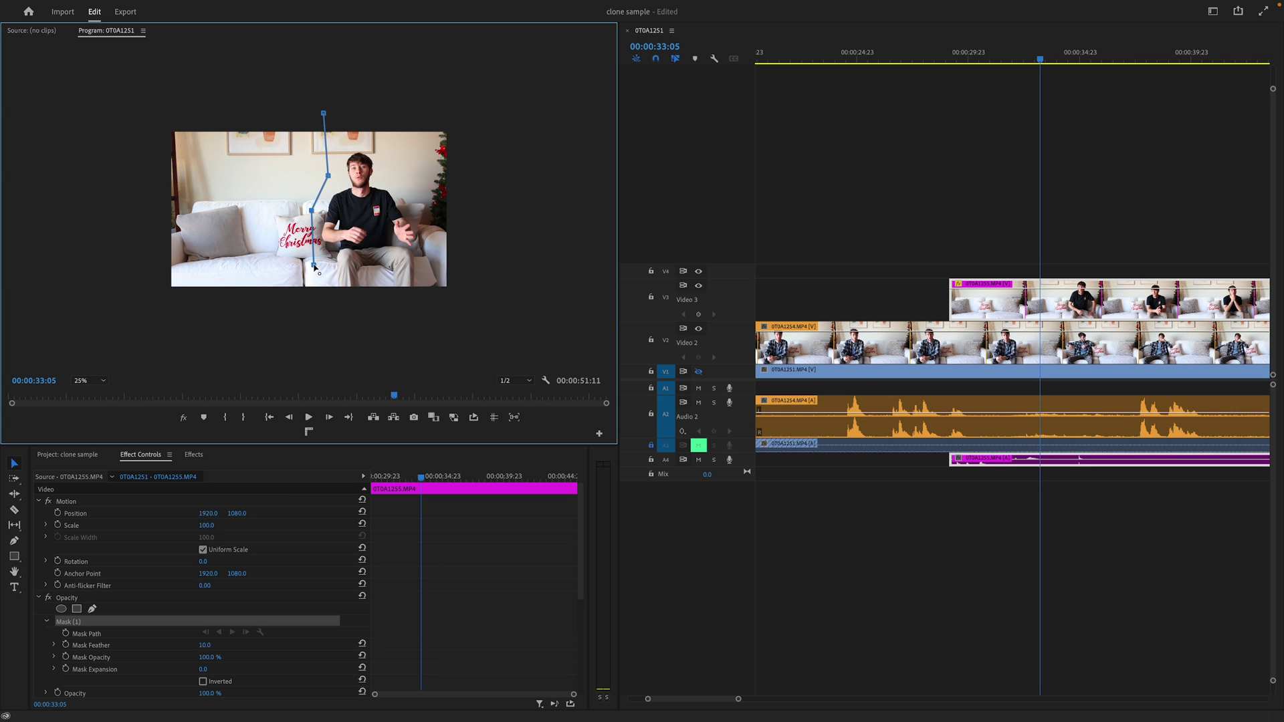
click(458, 307)
click(461, 120)
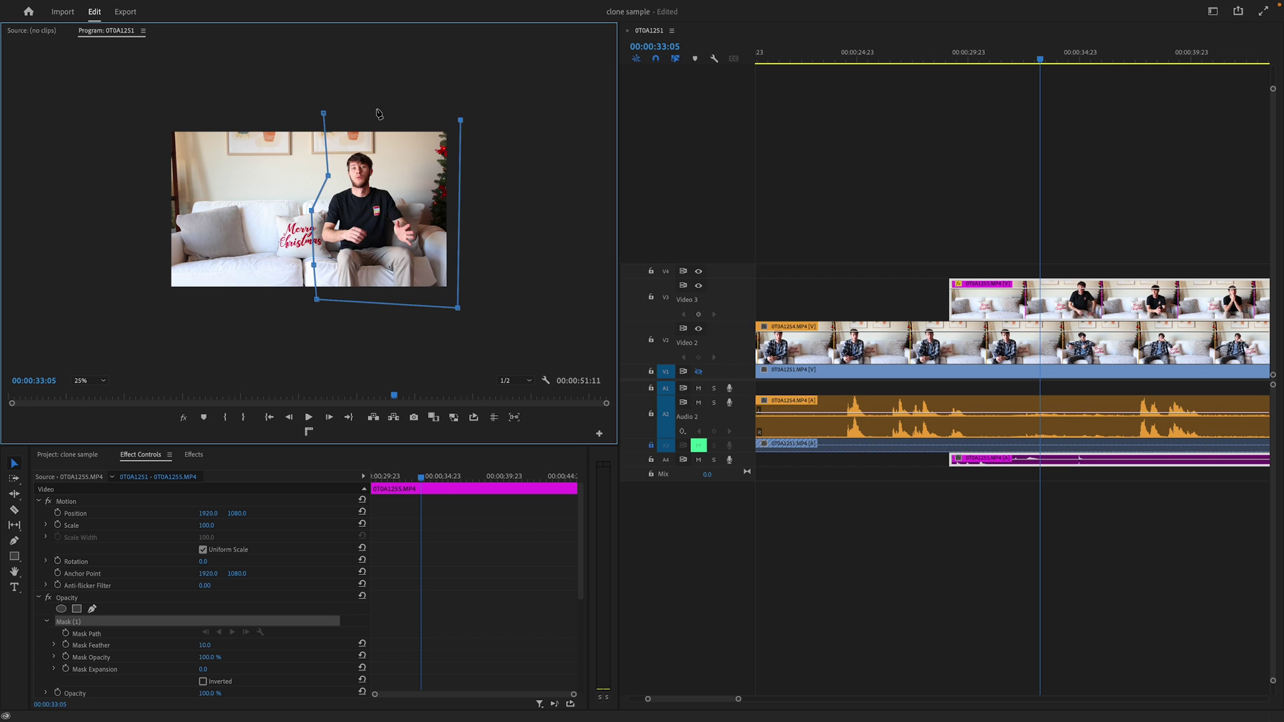
click(324, 115)
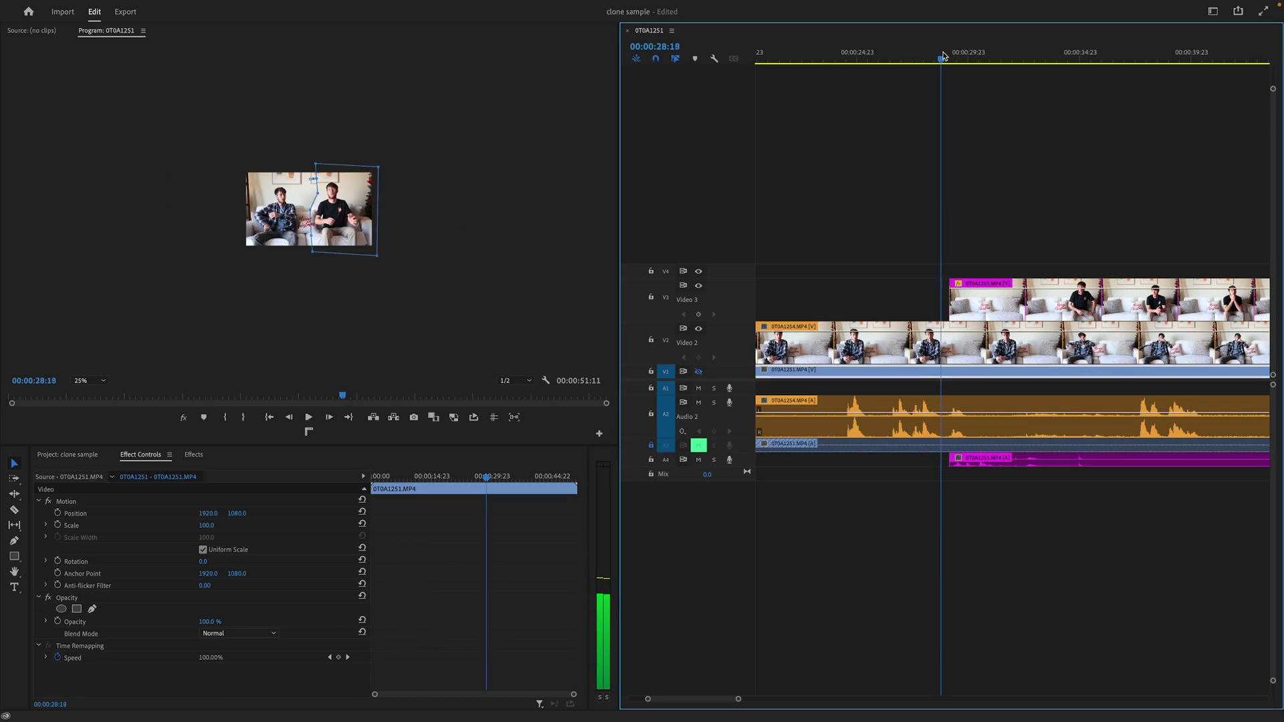
Step: Check the composite around 00:00:29 at 50% zoom, then inspect the mask edge at 100%
click(85, 381)
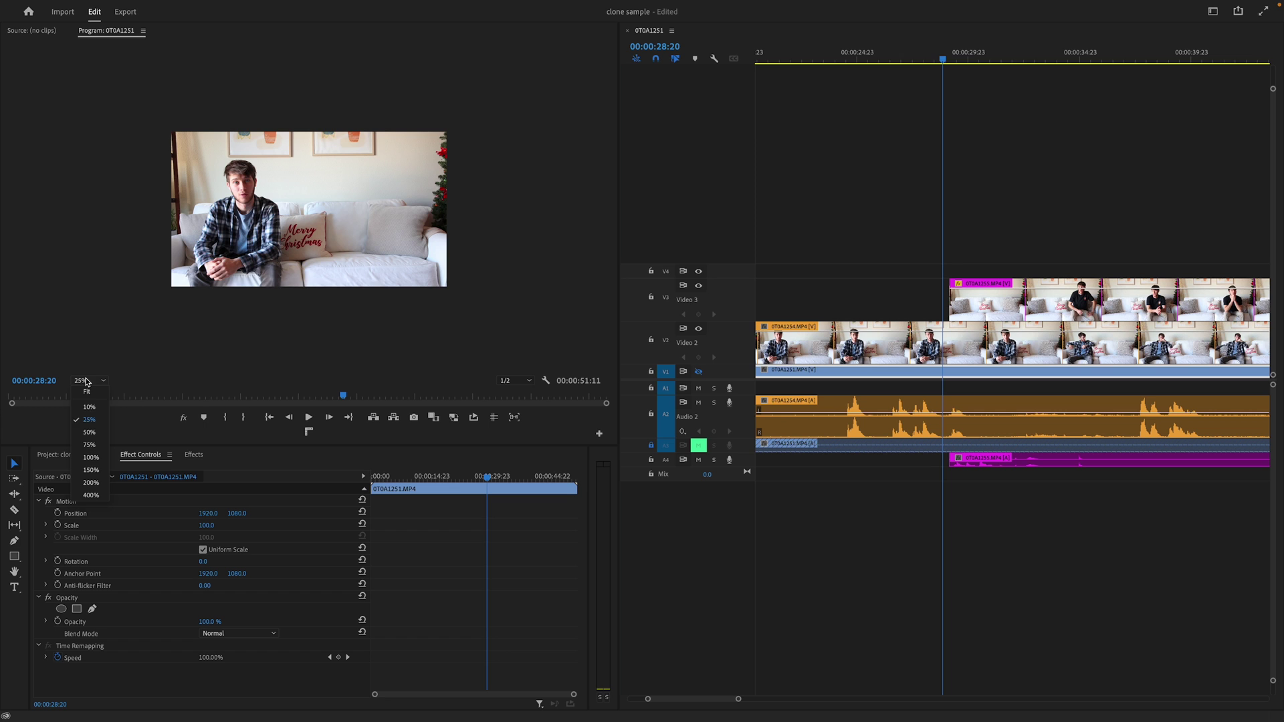
click(87, 431)
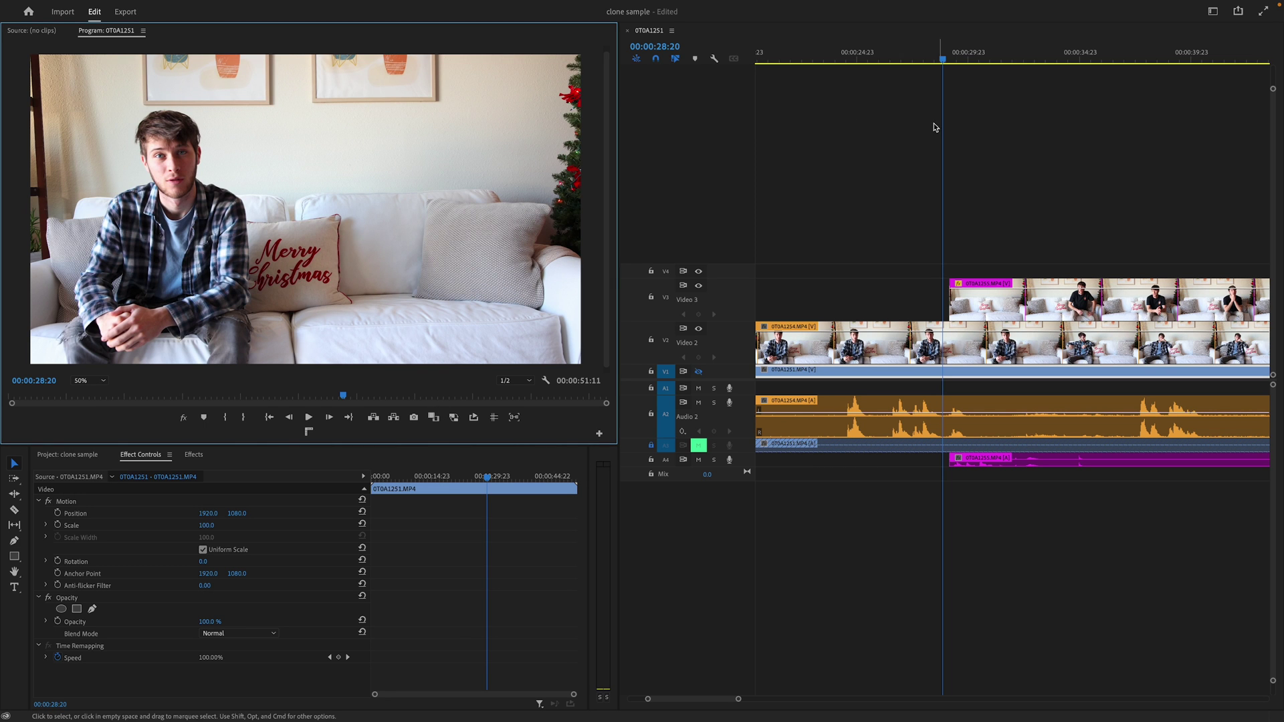
click(953, 59)
drag(954, 59, 1189, 45)
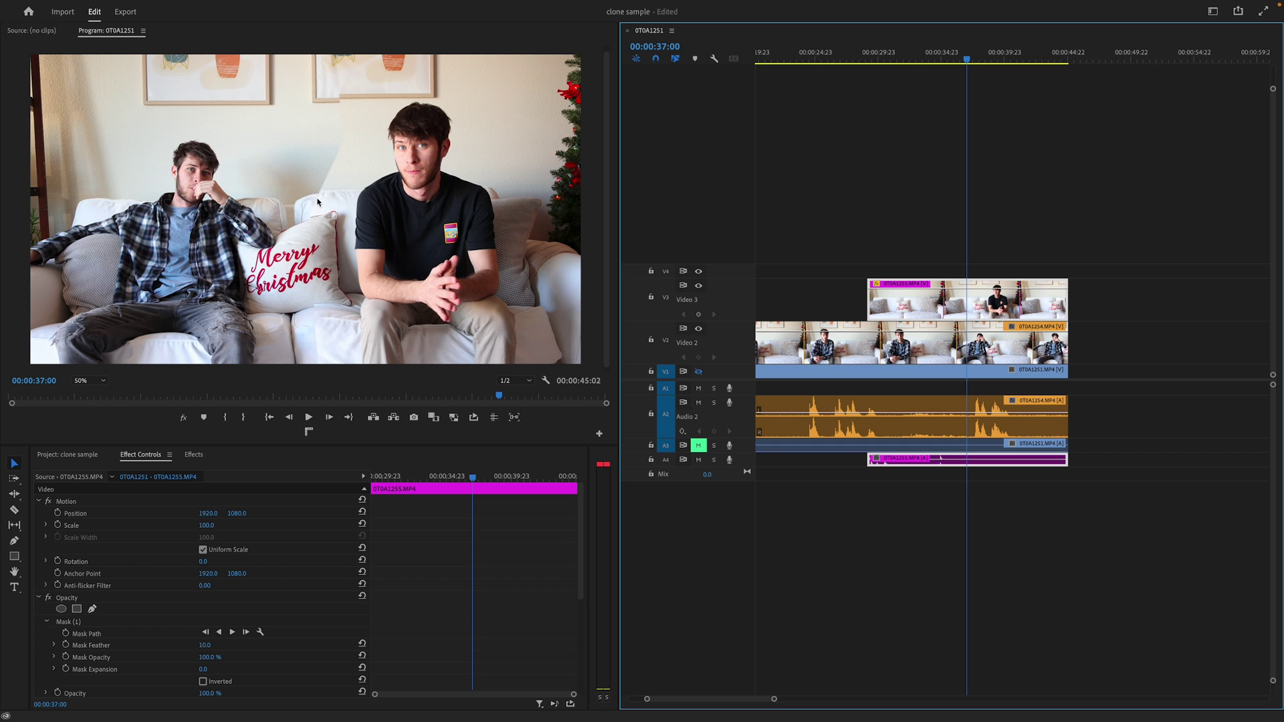
click(80, 384)
click(87, 496)
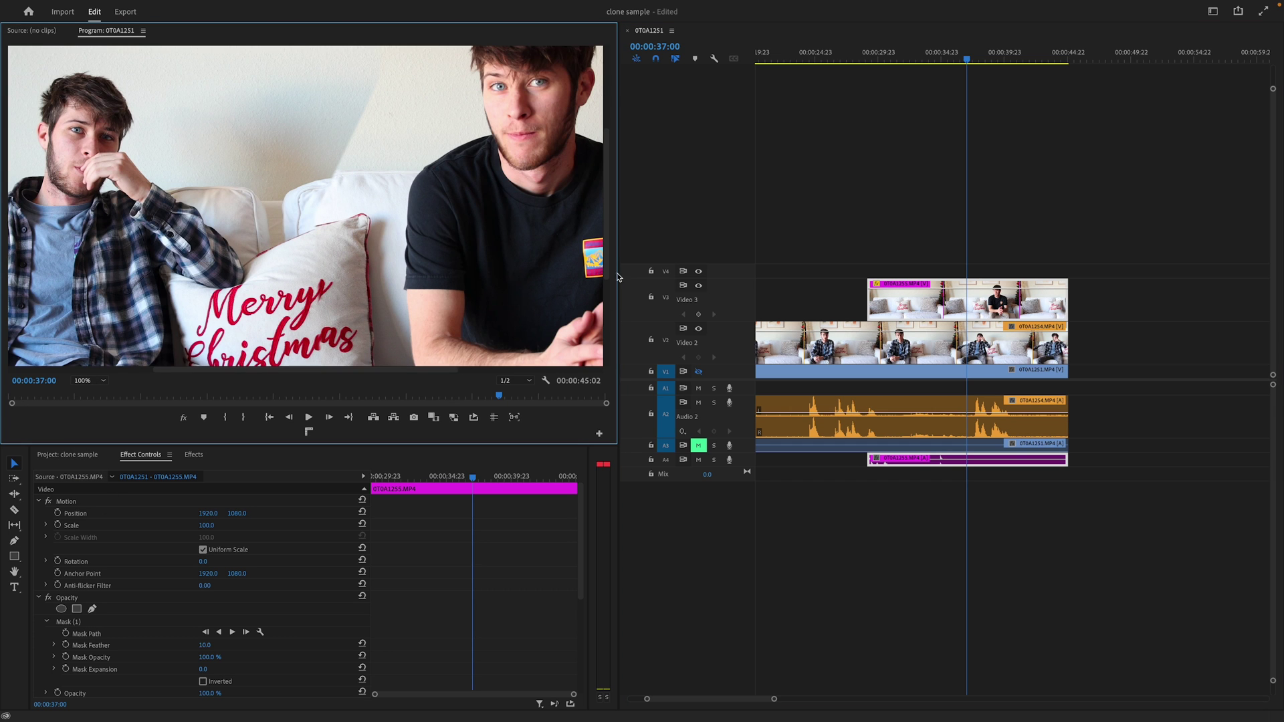
drag(610, 244, 620, 164)
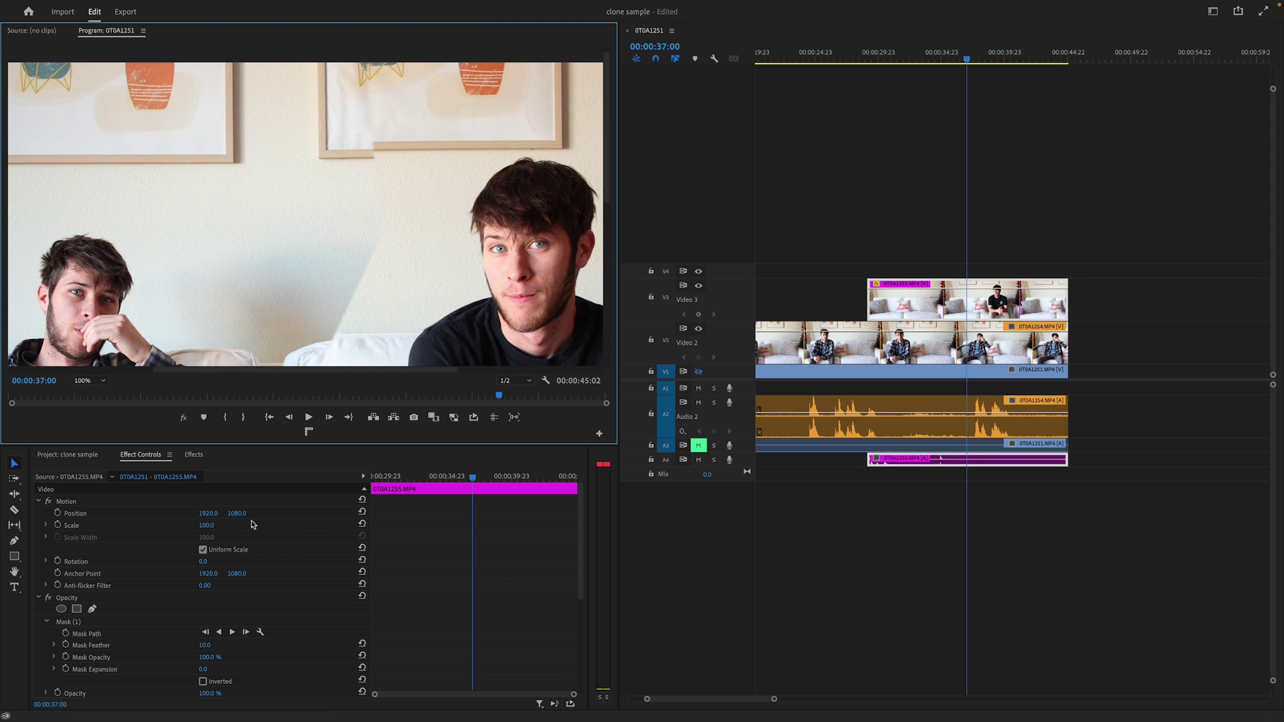
Step: Try a clone Scale of 102, undo it, and lower Position Y to 1108
click(204, 528)
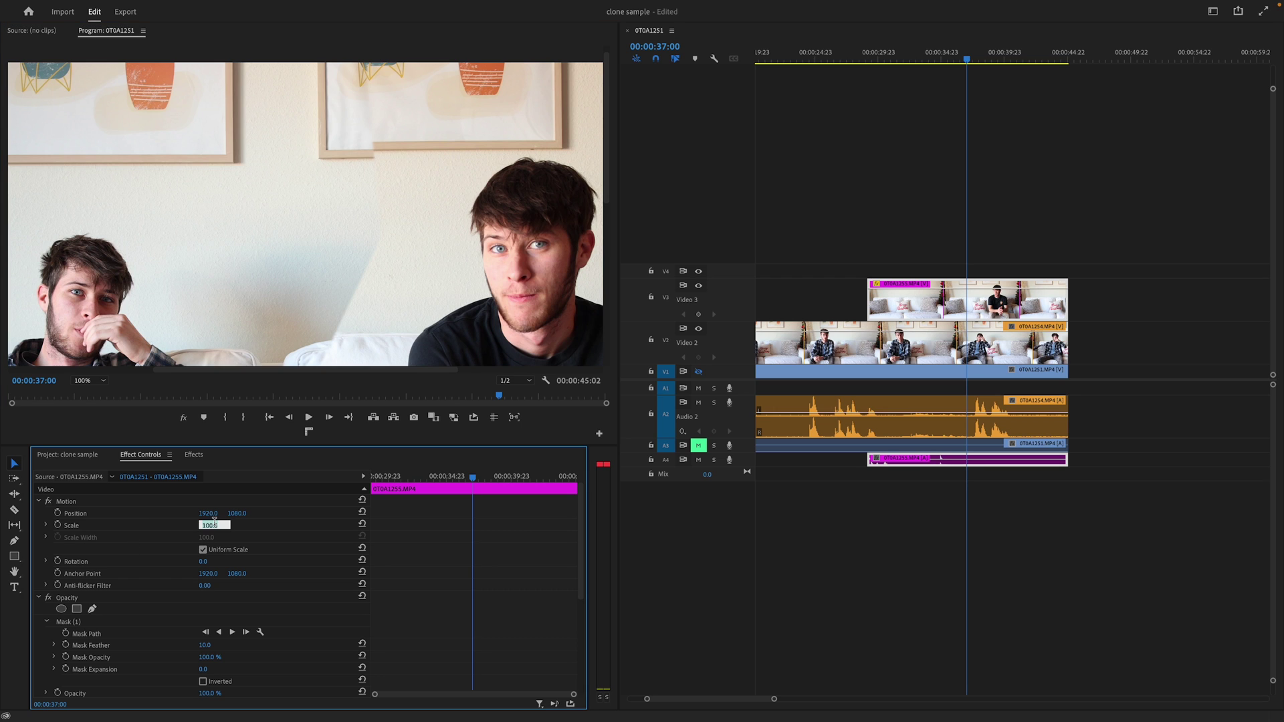
text(102)
key(Return)
key(ctrl+z)
drag(236, 513, 240, 515)
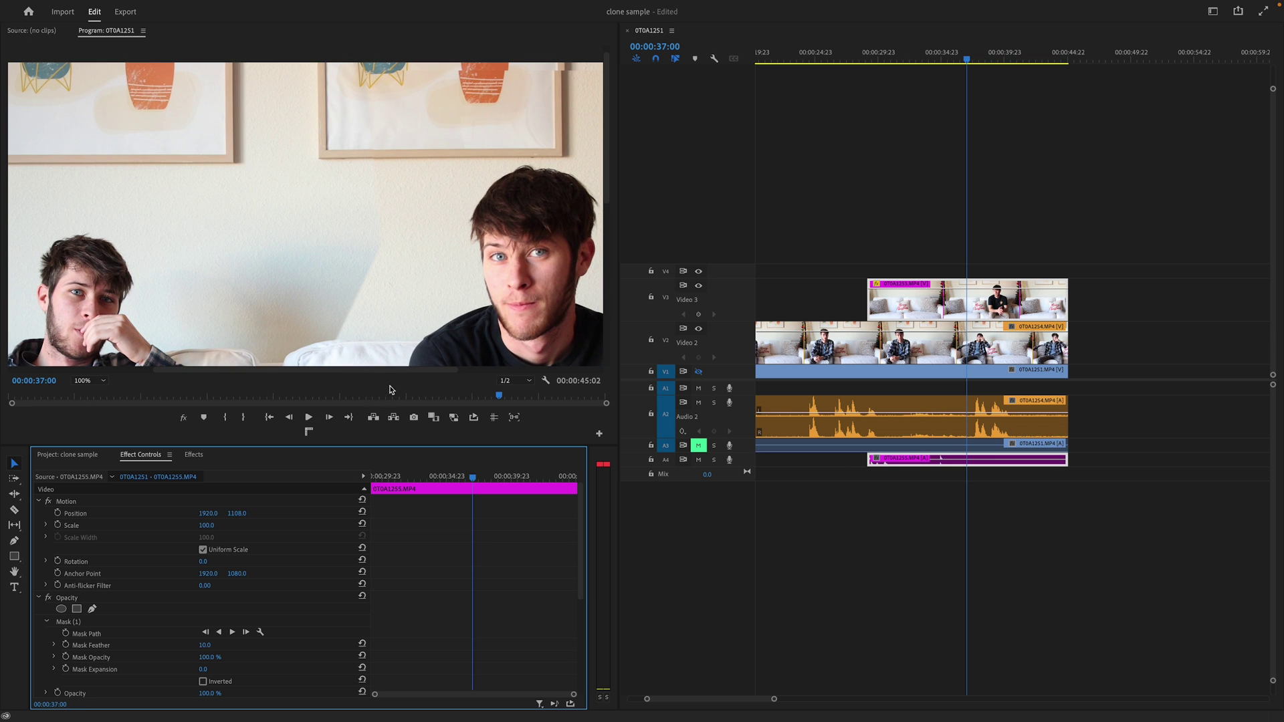
Step: Set the Program monitor zoom to 50% to see the whole frame
click(89, 381)
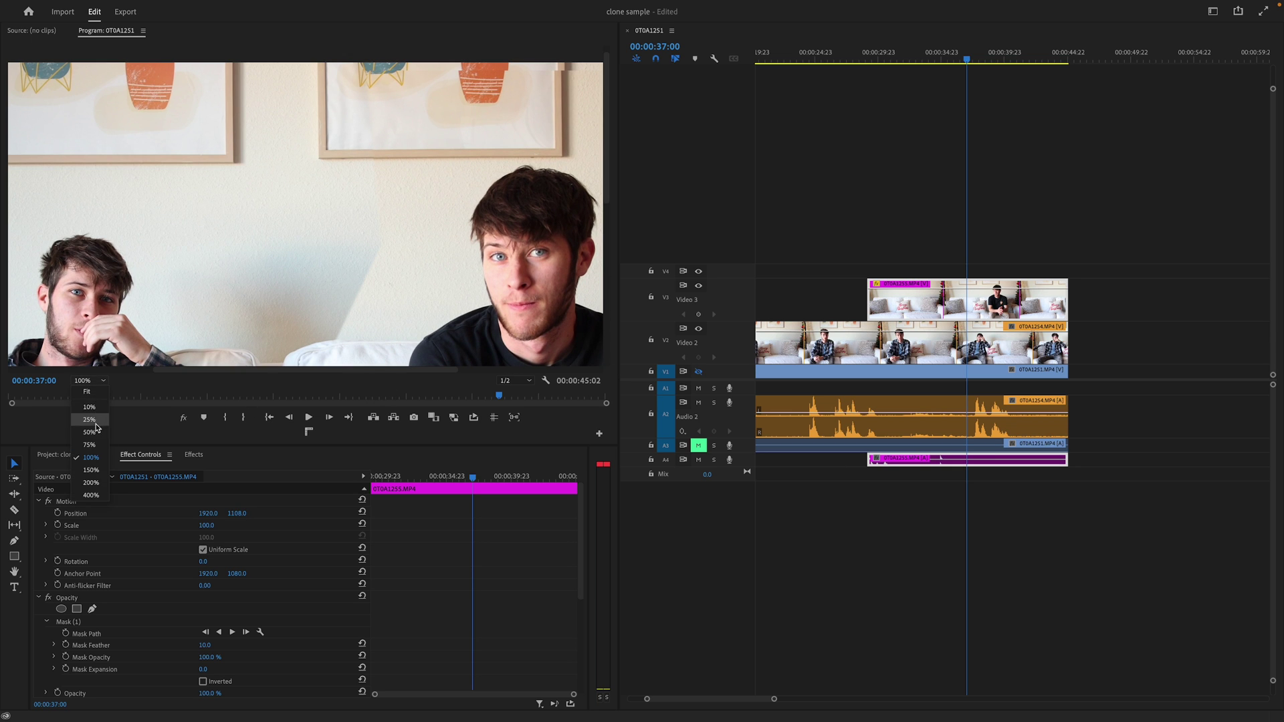
click(100, 428)
click(89, 381)
click(101, 439)
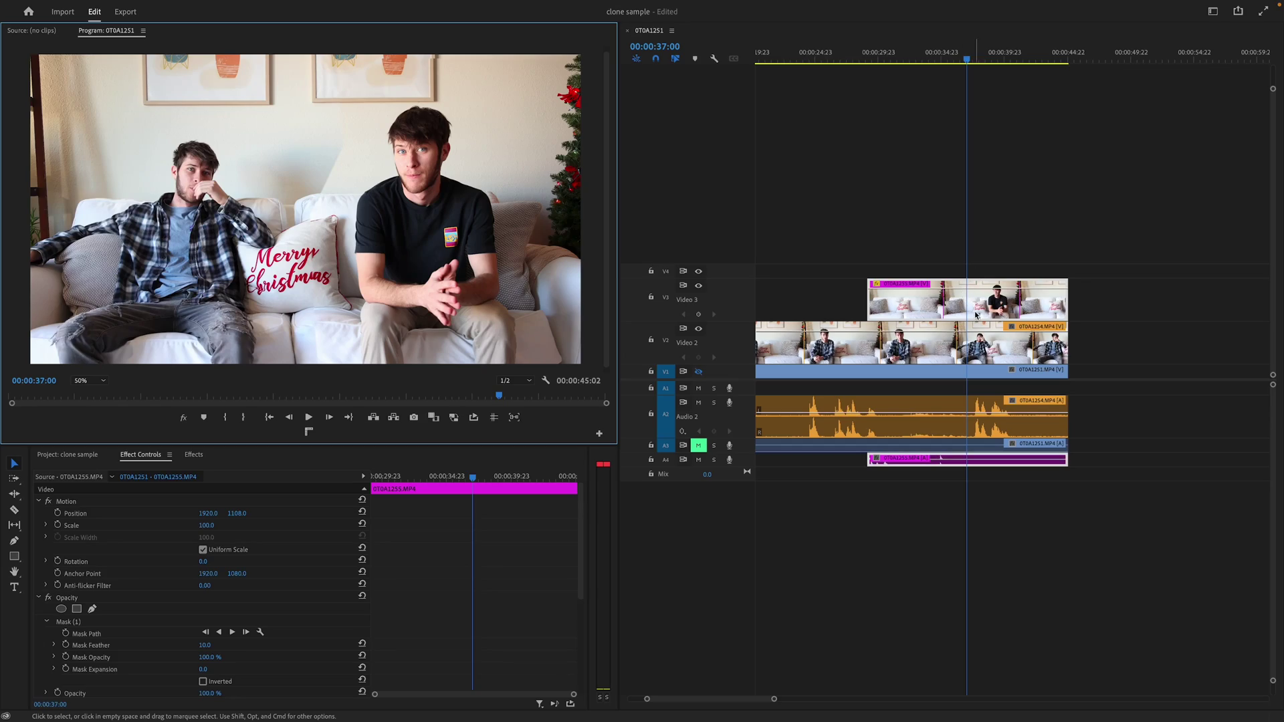
Step: Select Mask (1), raise its feather to 142, and deselect the clip to view the blend
click(67, 622)
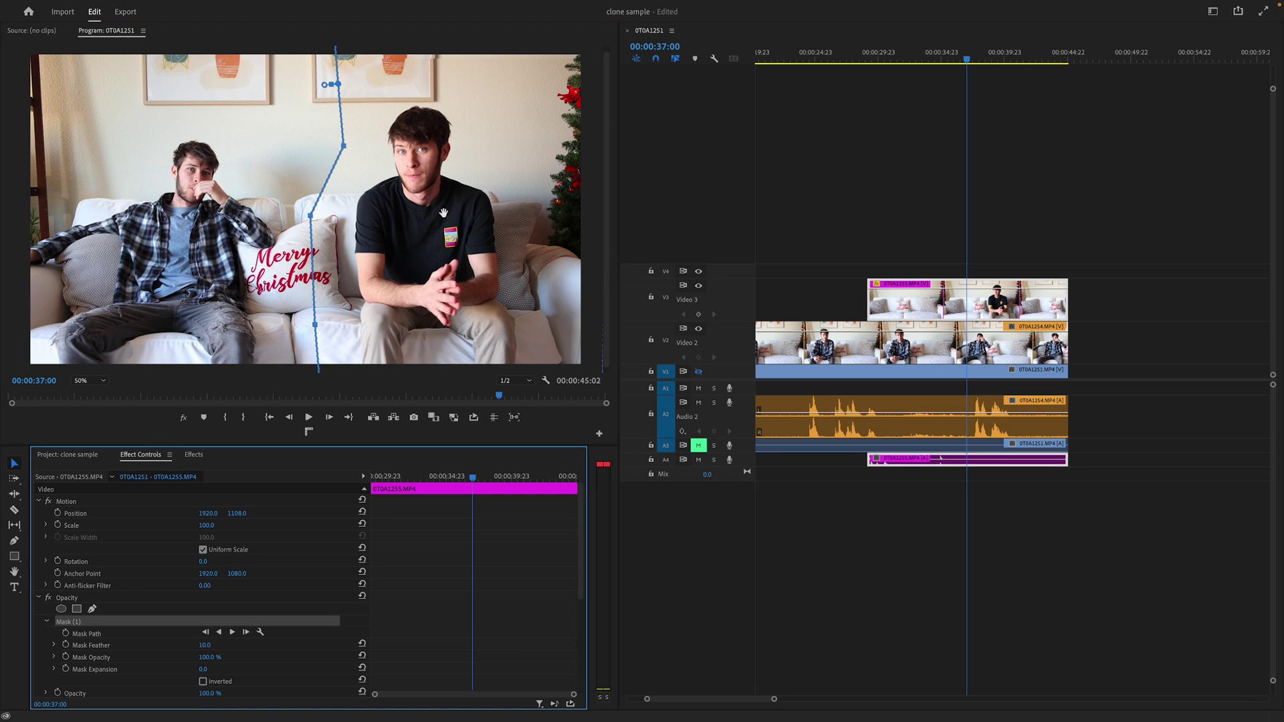
drag(861, 59, 952, 64)
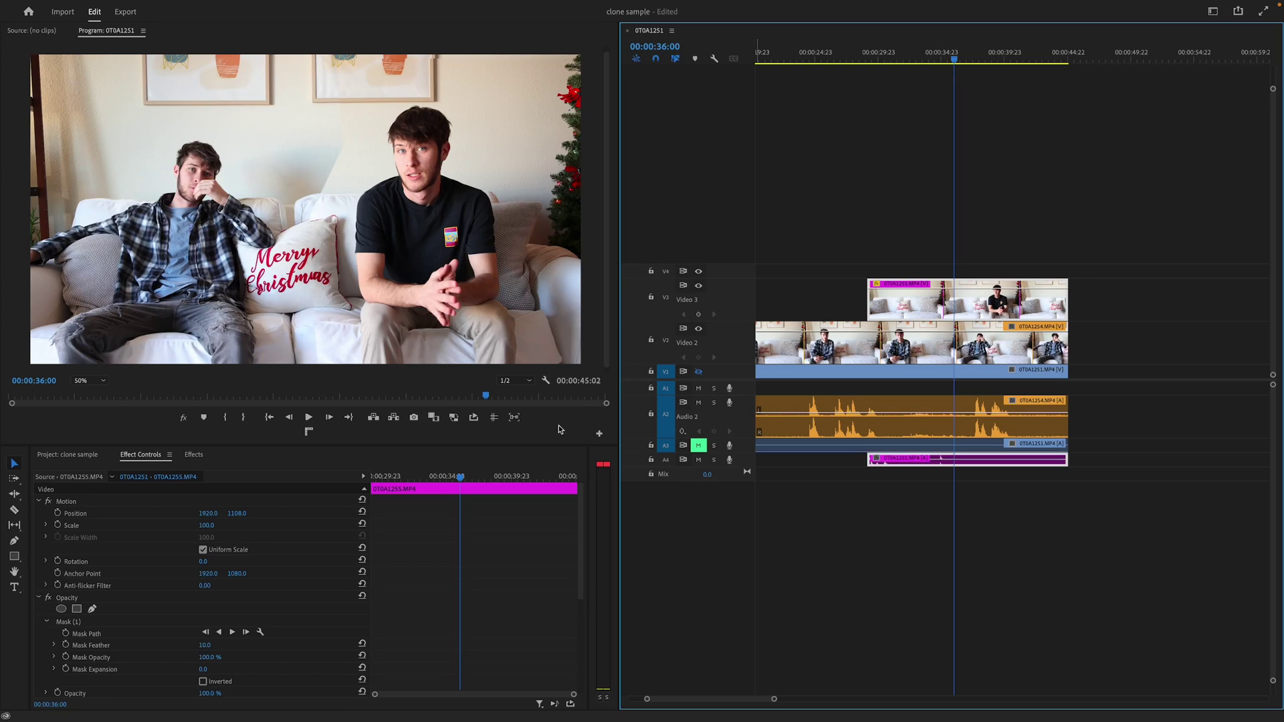
scroll(326, 549, down, 4)
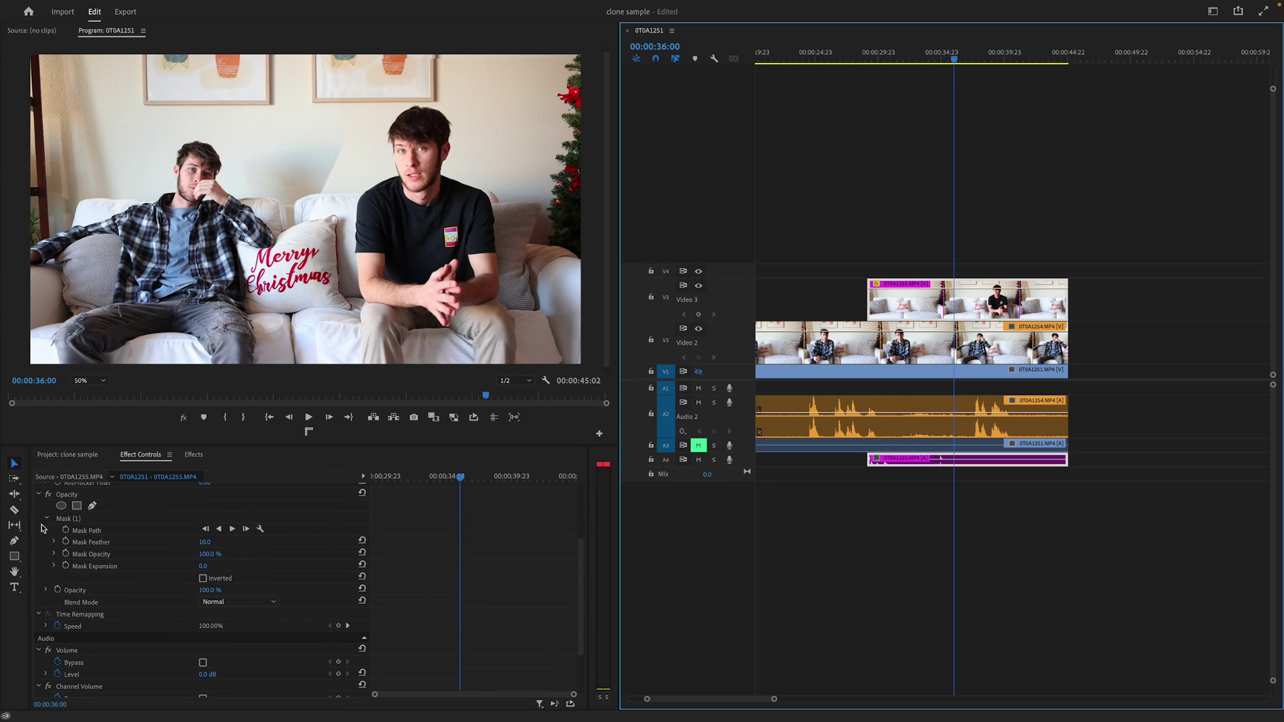
click(64, 519)
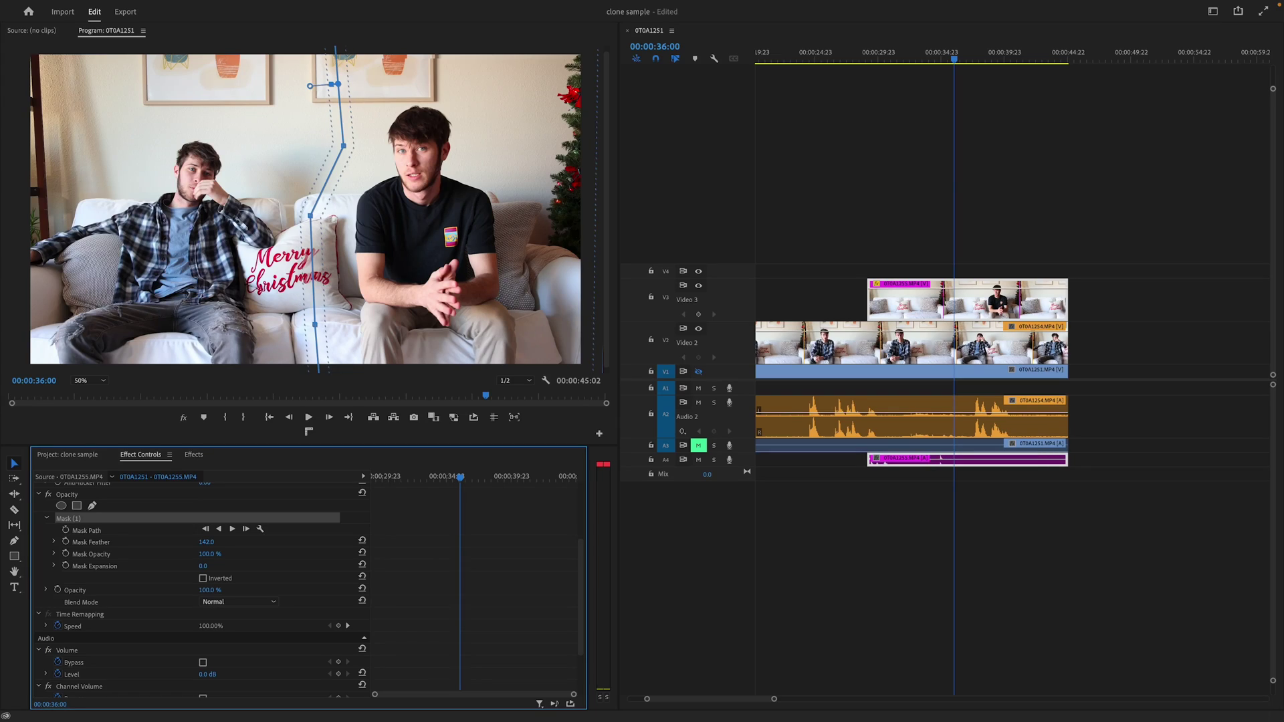
click(970, 216)
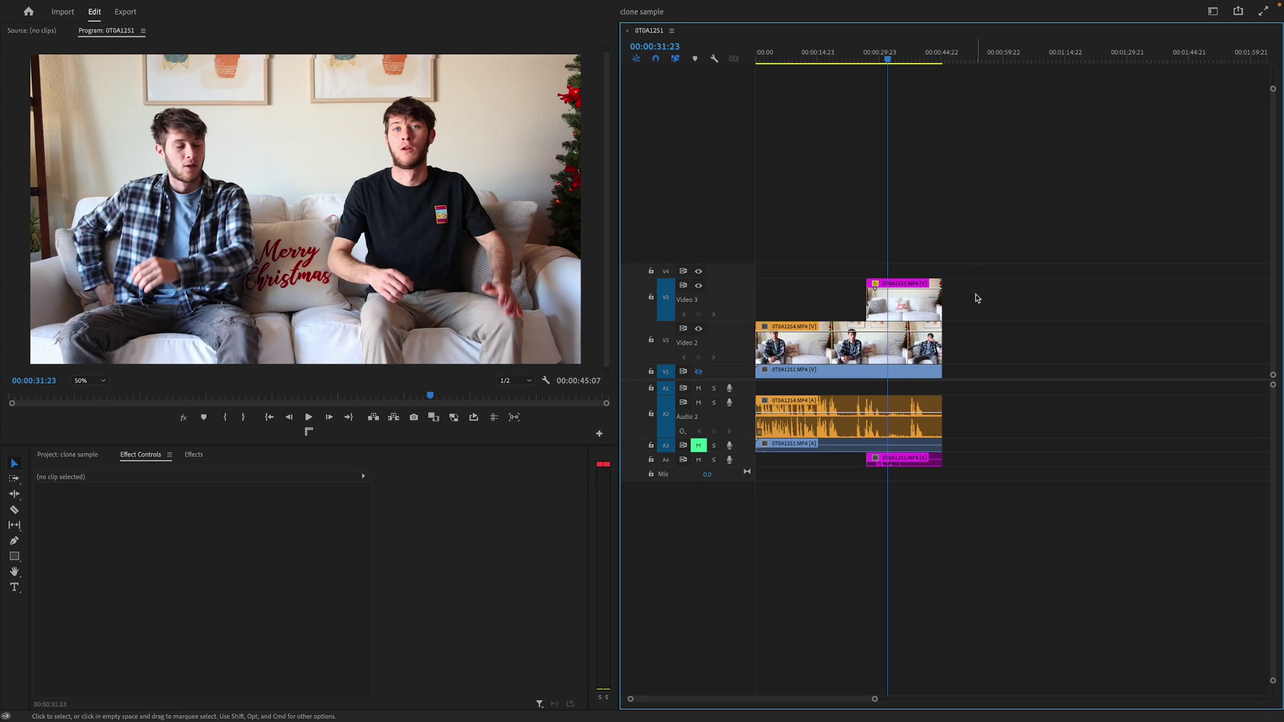
Step: Nest all the stacked video clips into a sequence named 'clone sequence'
drag(932, 312, 896, 375)
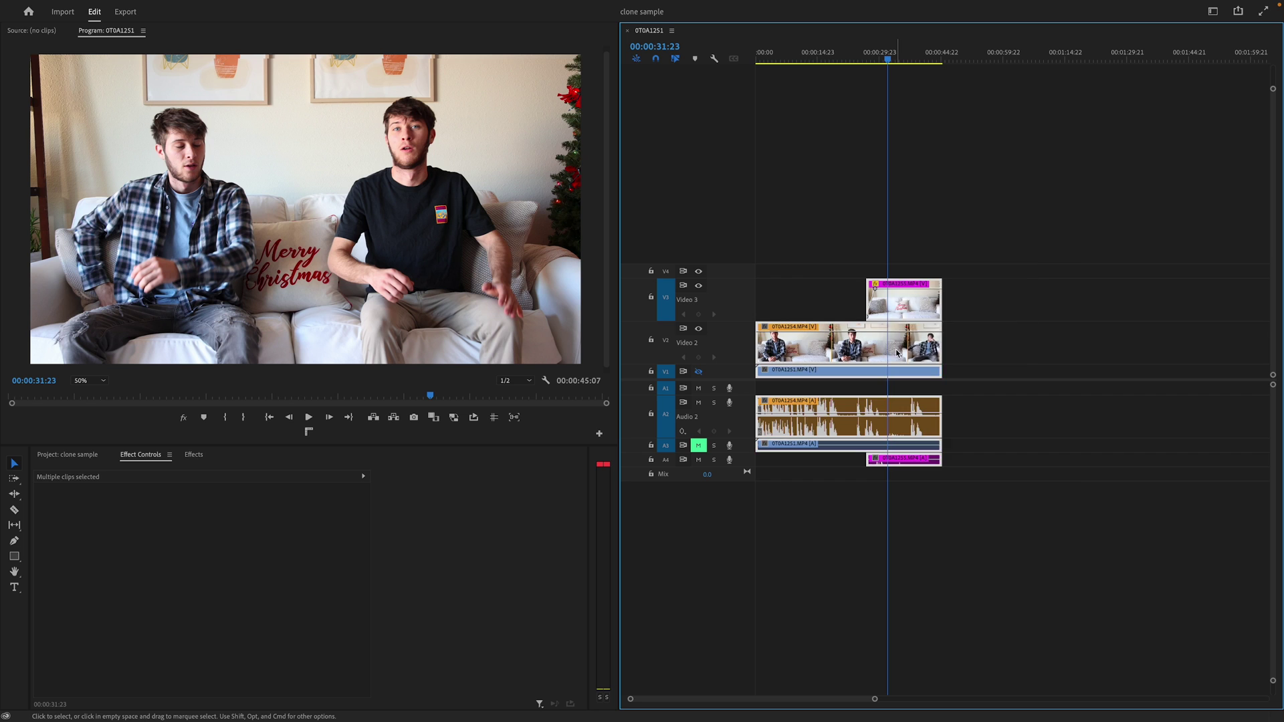
right_click(896, 375)
click(930, 384)
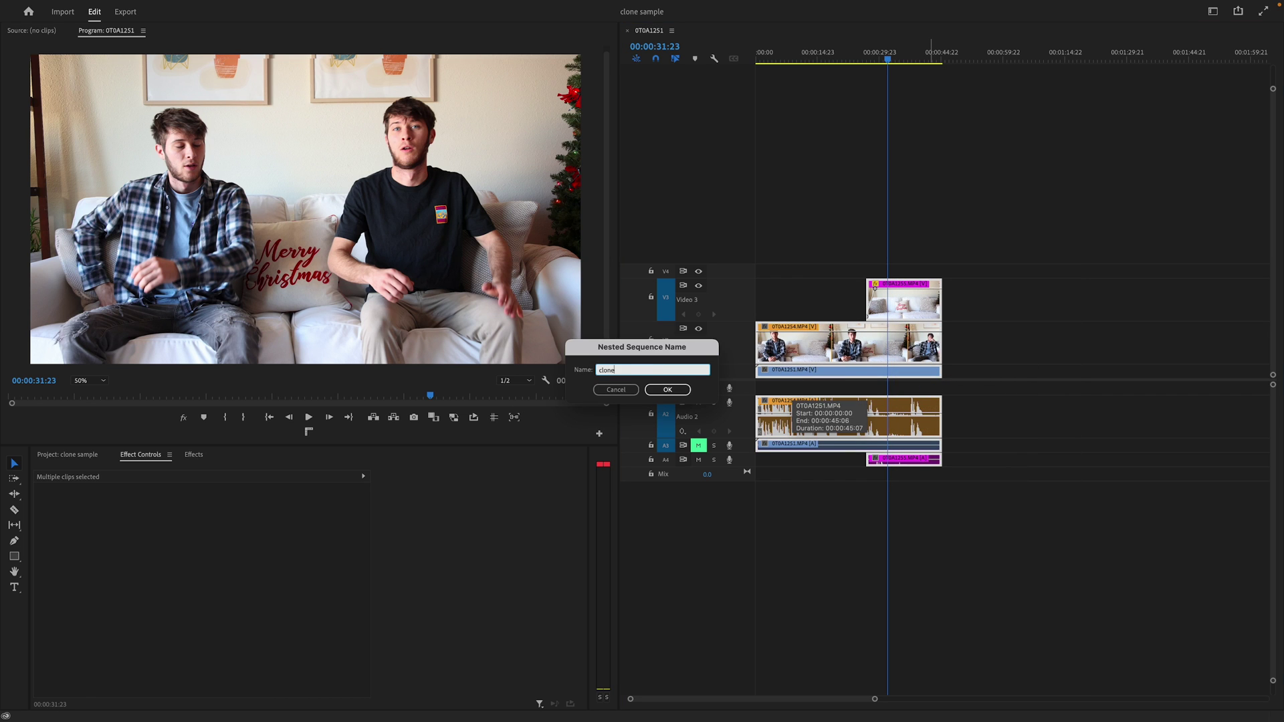
text(clone sequence)
key(Return)
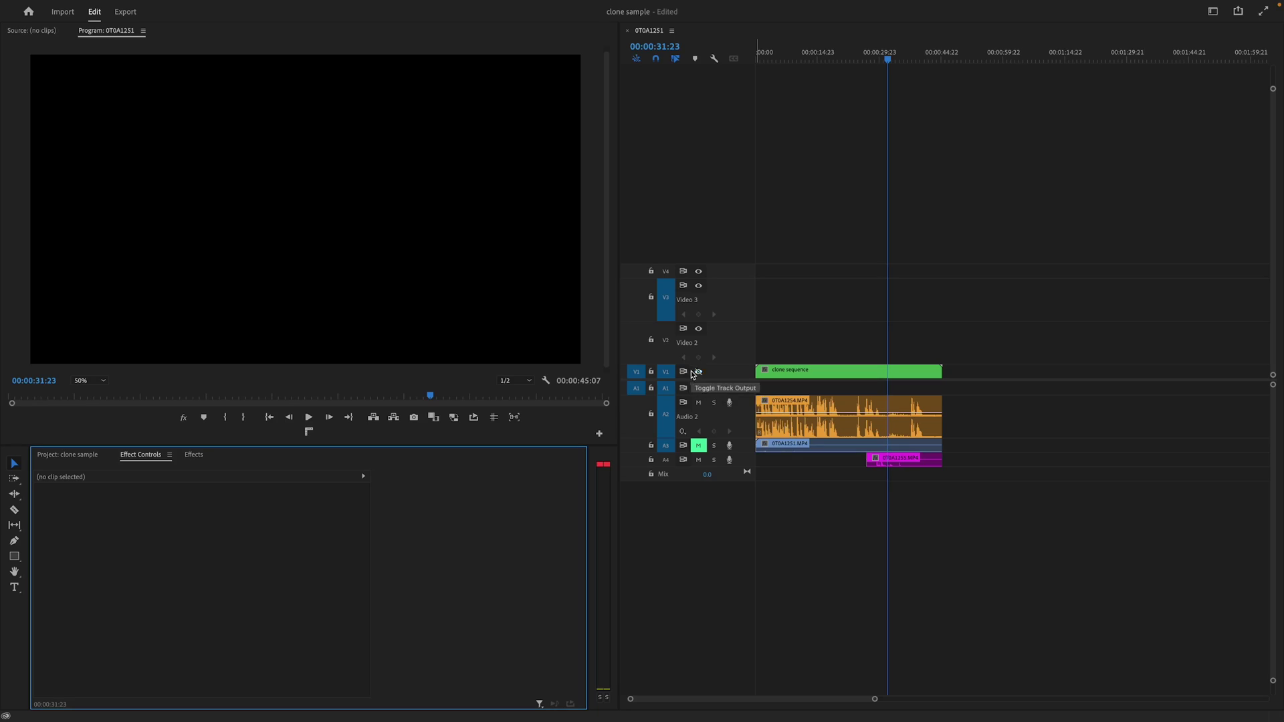
Step: Turn the V1 track output back on
click(698, 372)
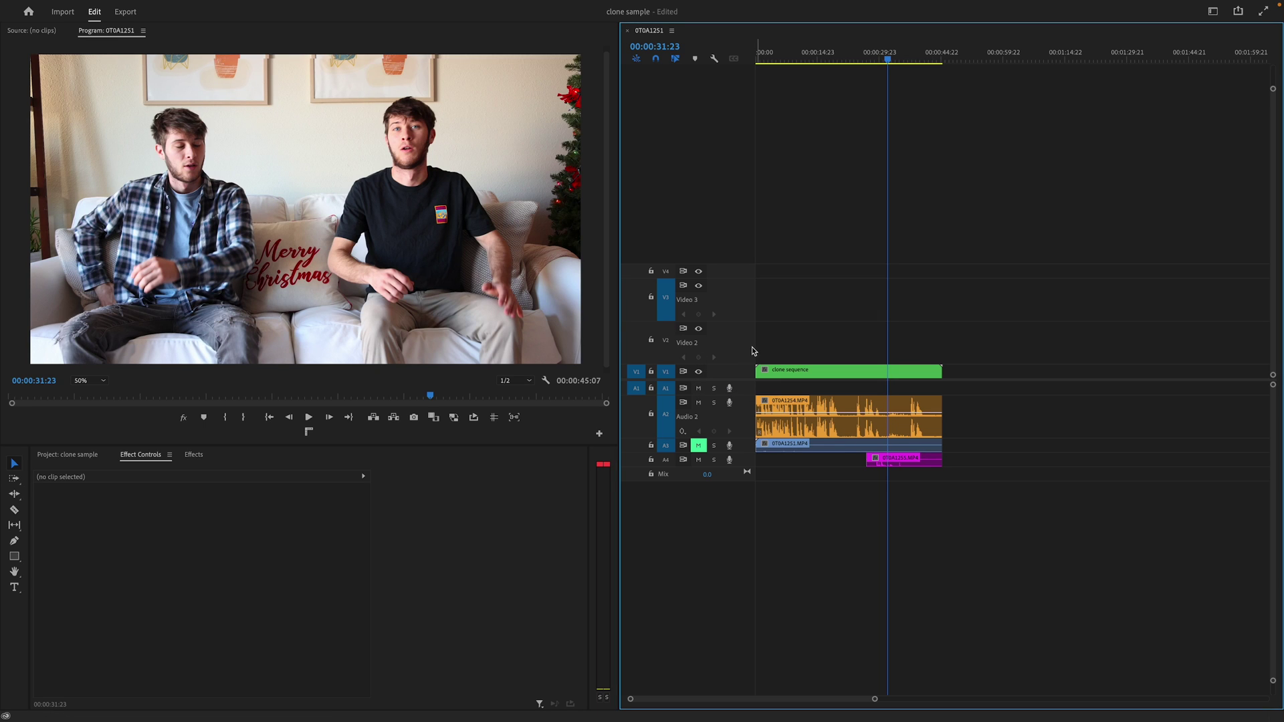
scroll(752, 351, down, 4)
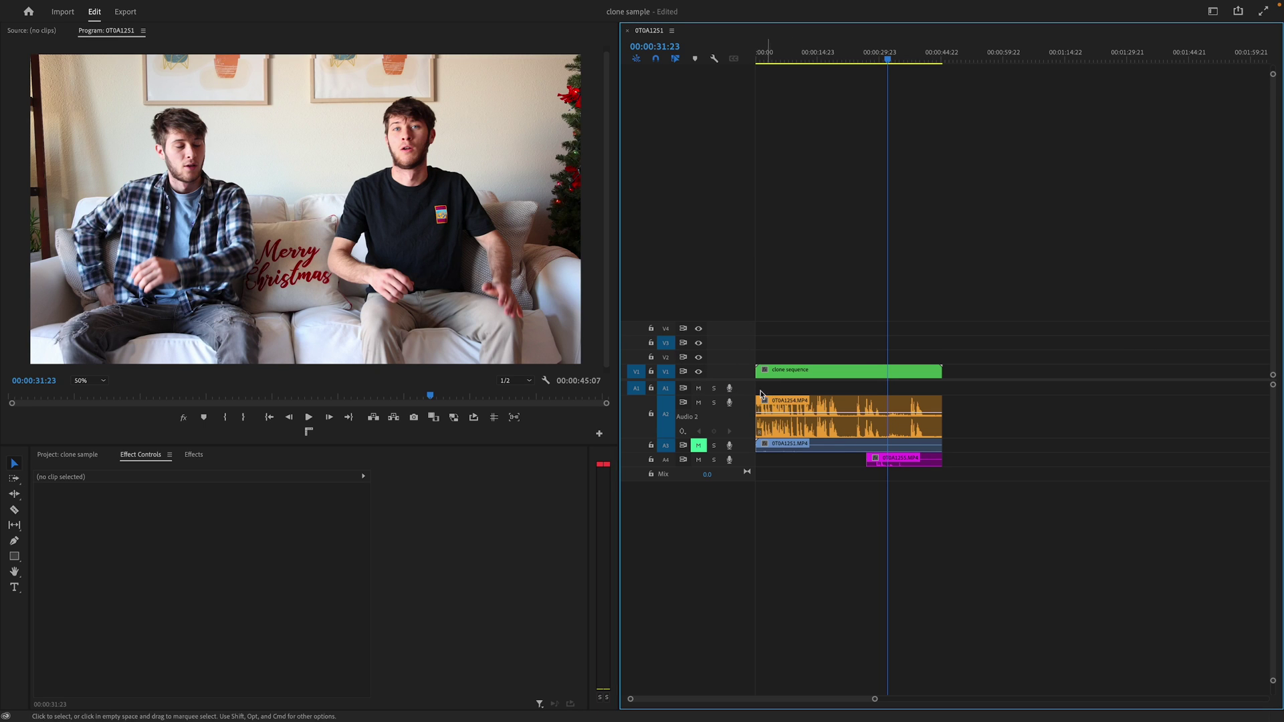
scroll(760, 394, up, 4)
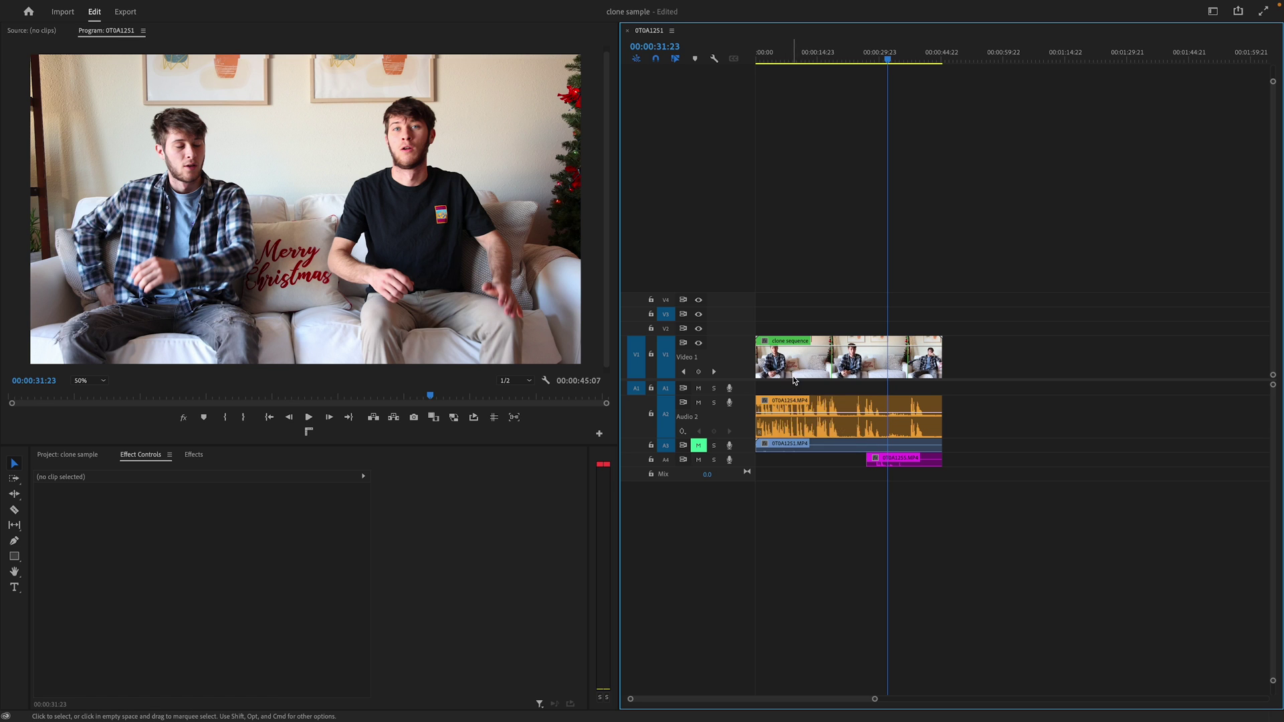
scroll(789, 382, up, 3)
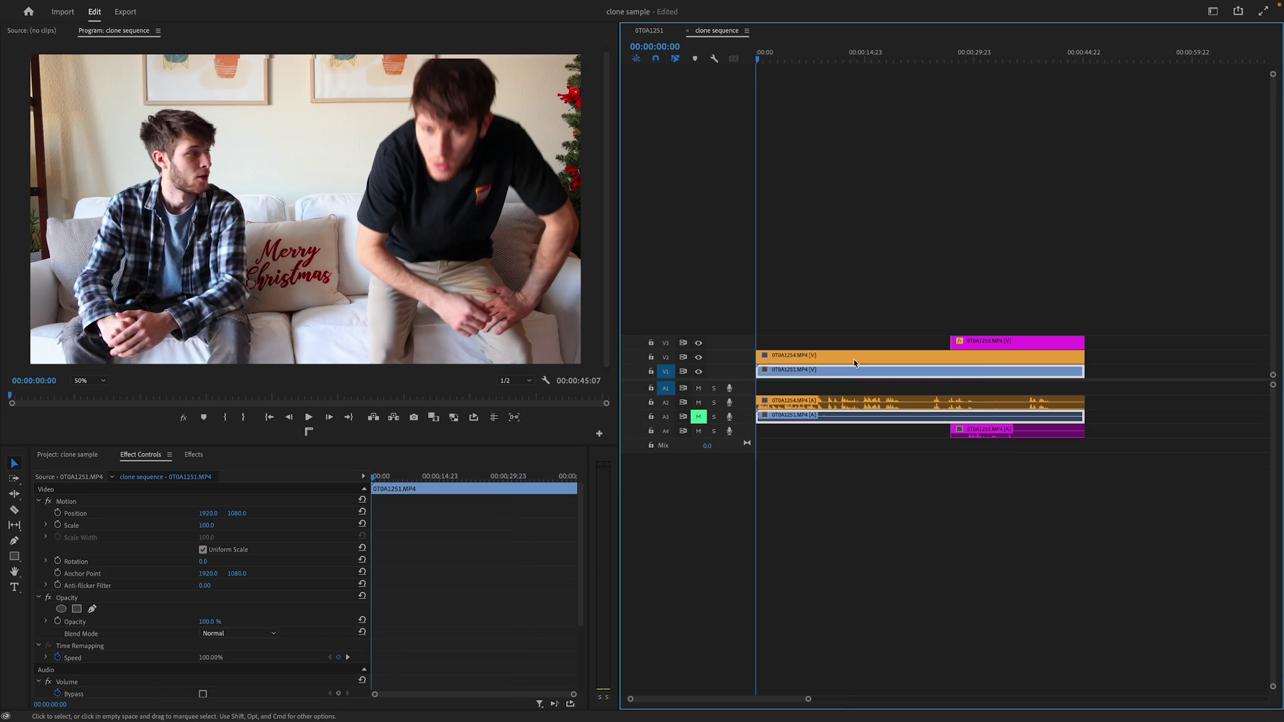
drag(759, 334, 1112, 446)
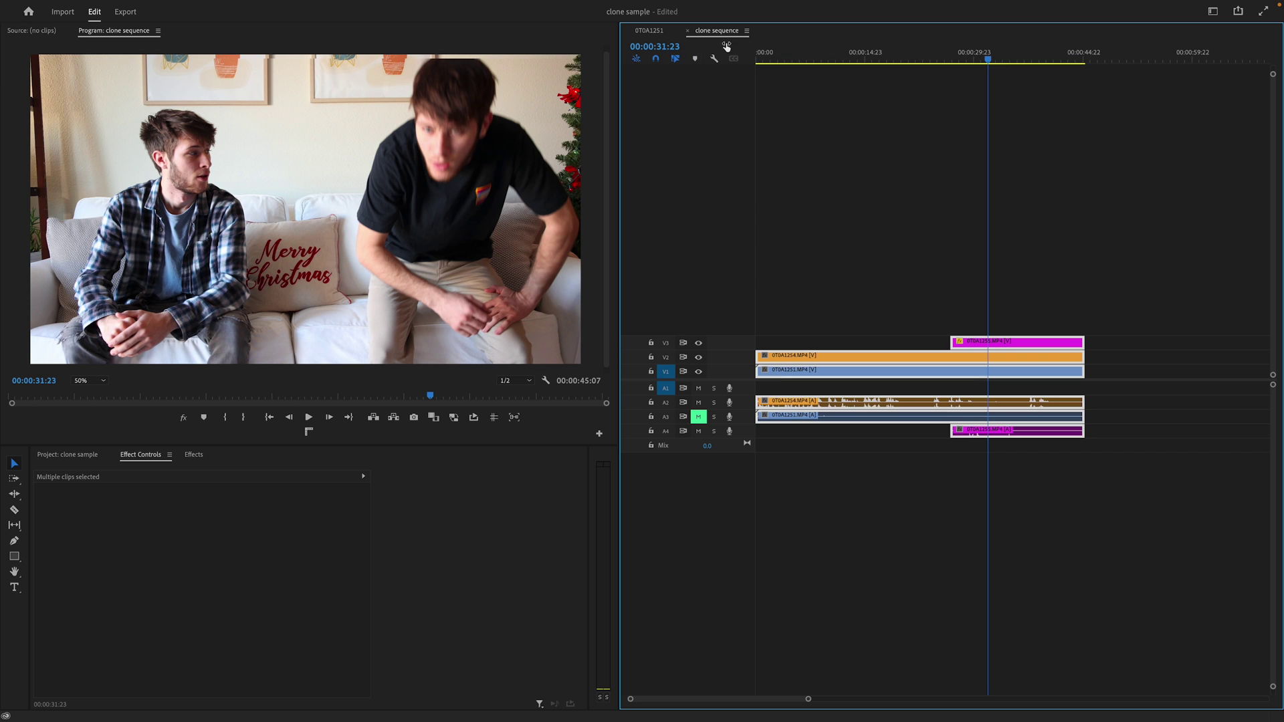
click(689, 33)
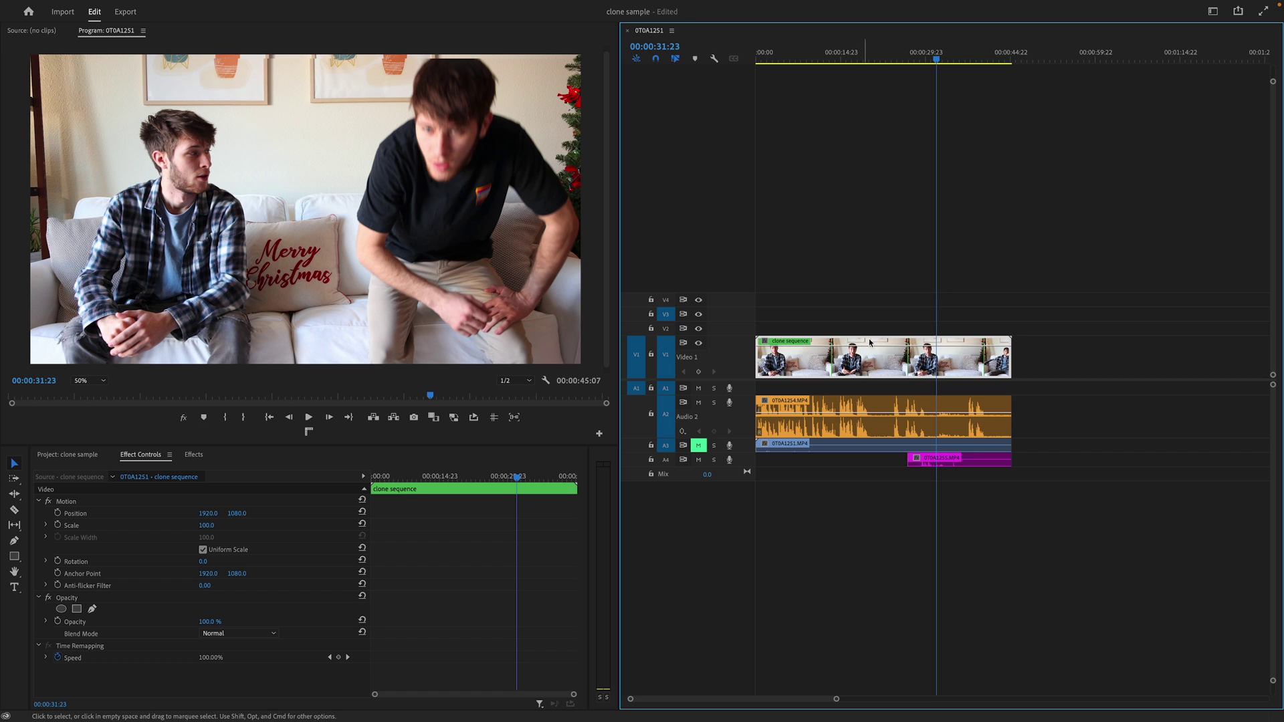
Step: From the timeline start, scale the nested clip to 105, raise its Position, and preview the push-in
key(Home)
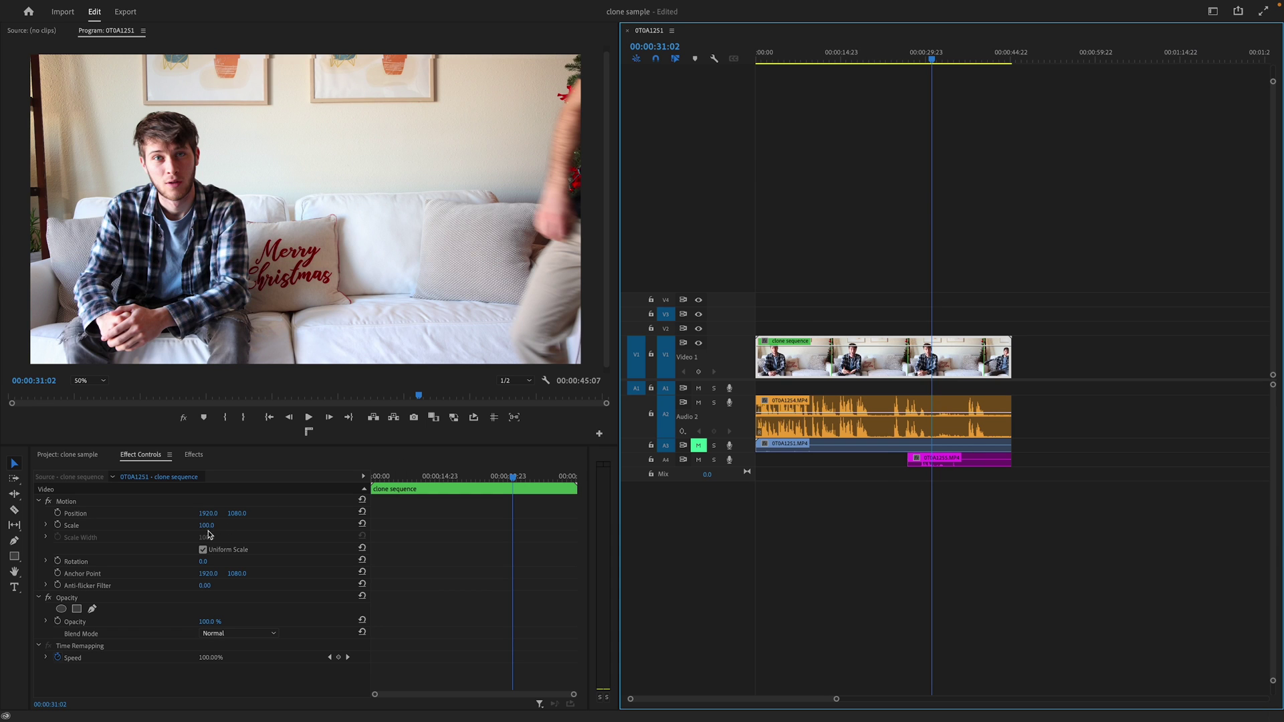
click(208, 534)
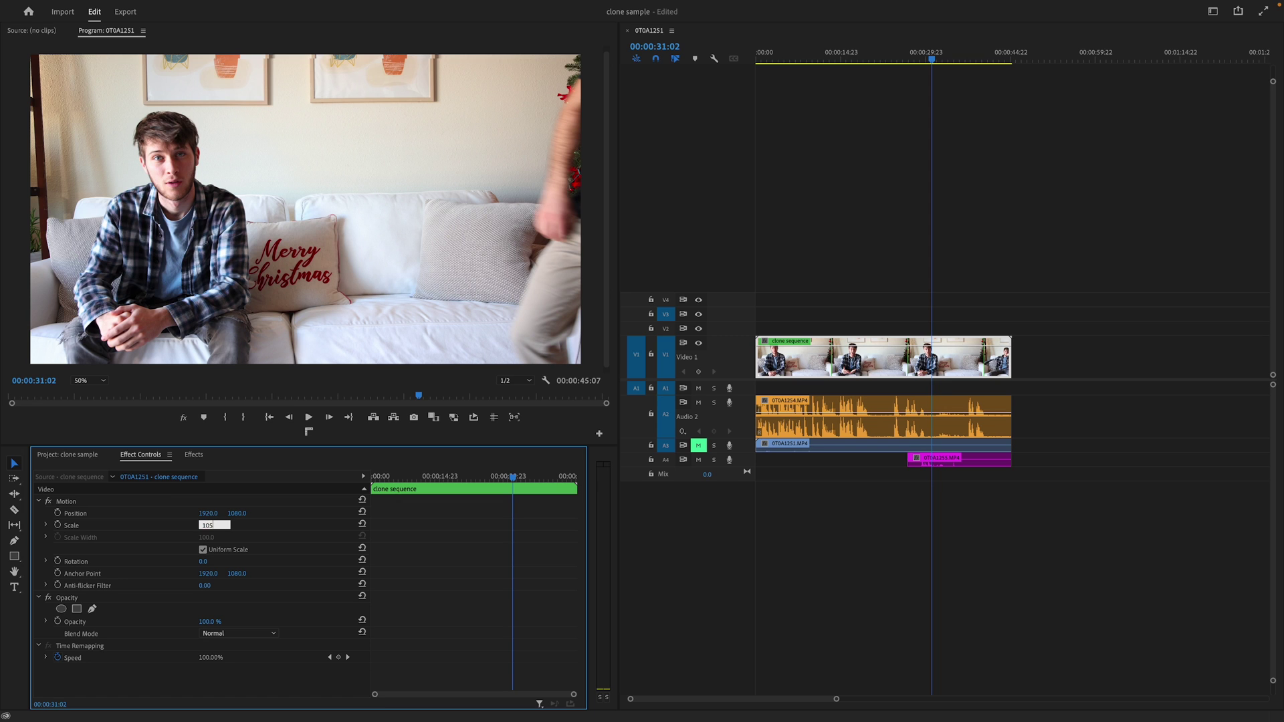
text(105)
key(Return)
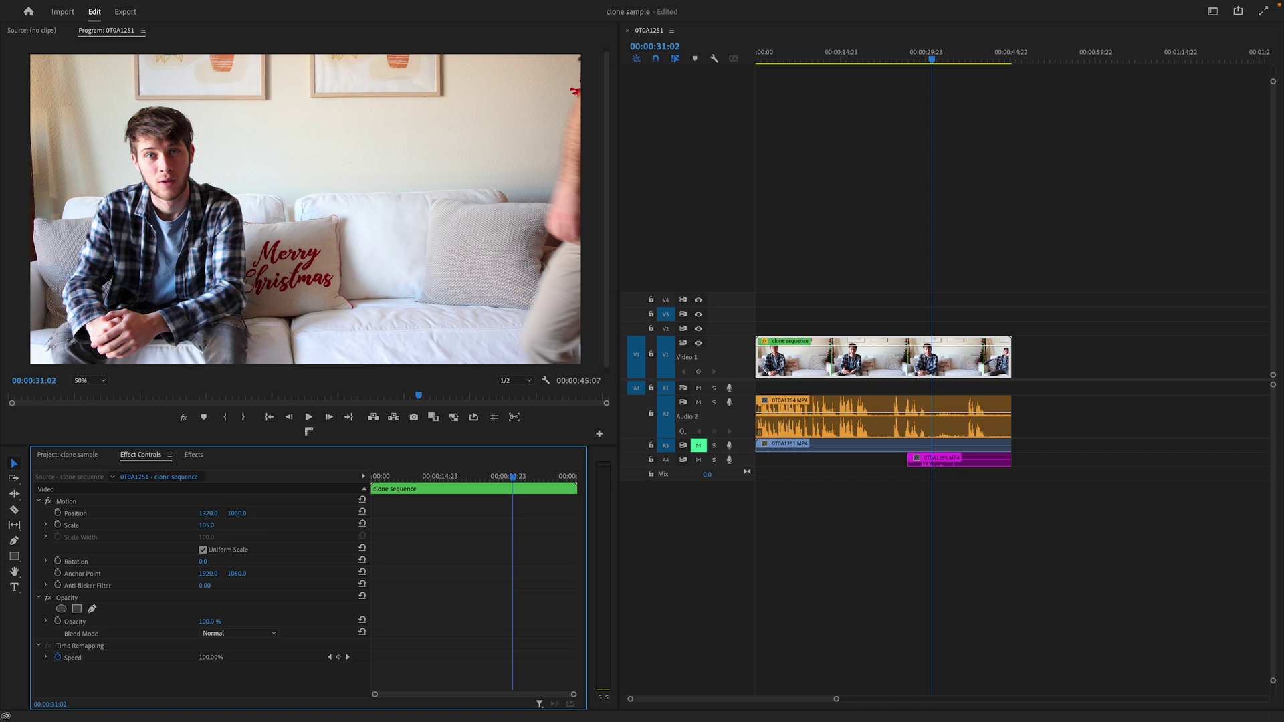
drag(237, 512, 212, 513)
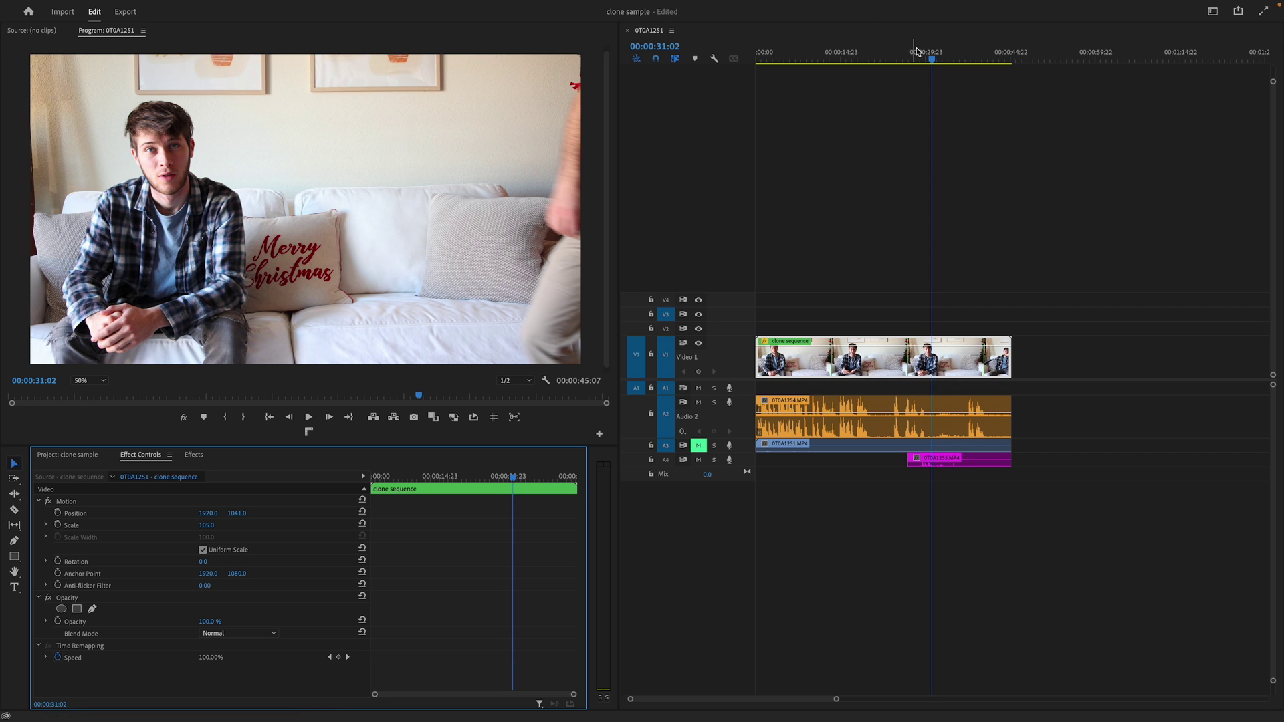
drag(918, 56, 893, 57)
key(space)
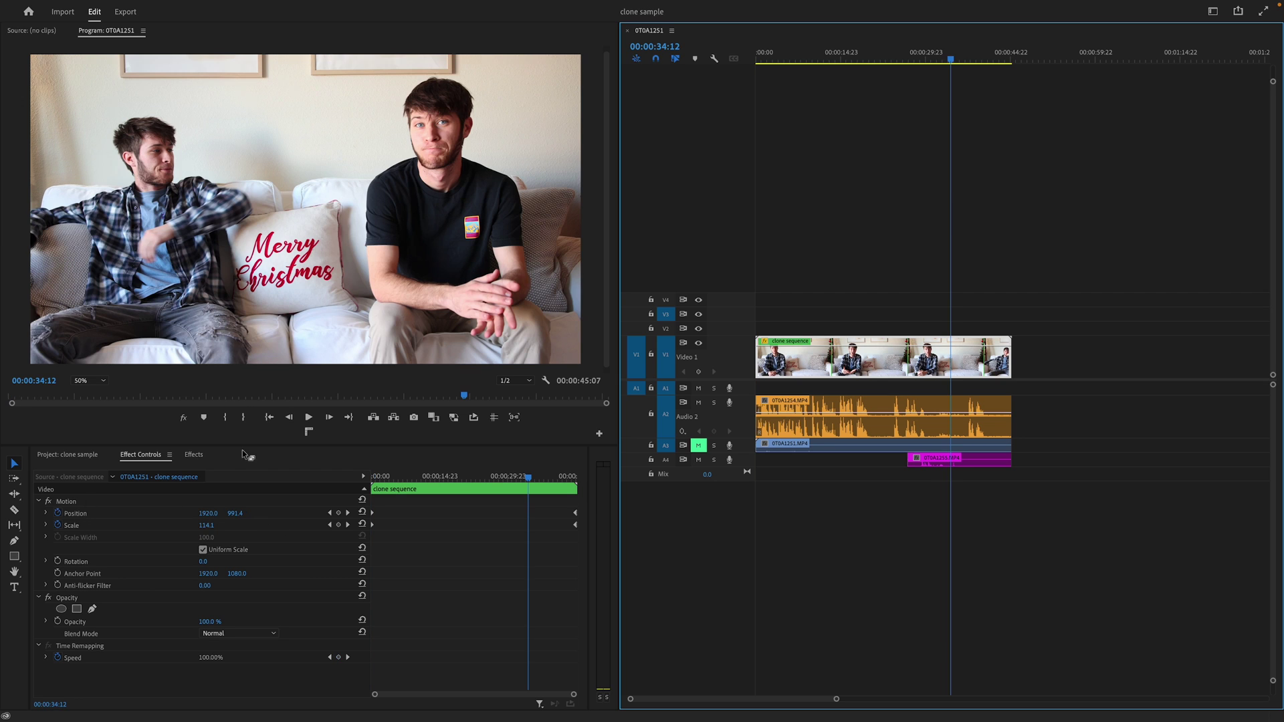
Step: Expand Presets in the Effects panel down to Fake Handheld Movement - CINECOM.NET, with the playhead near 25 seconds
click(194, 457)
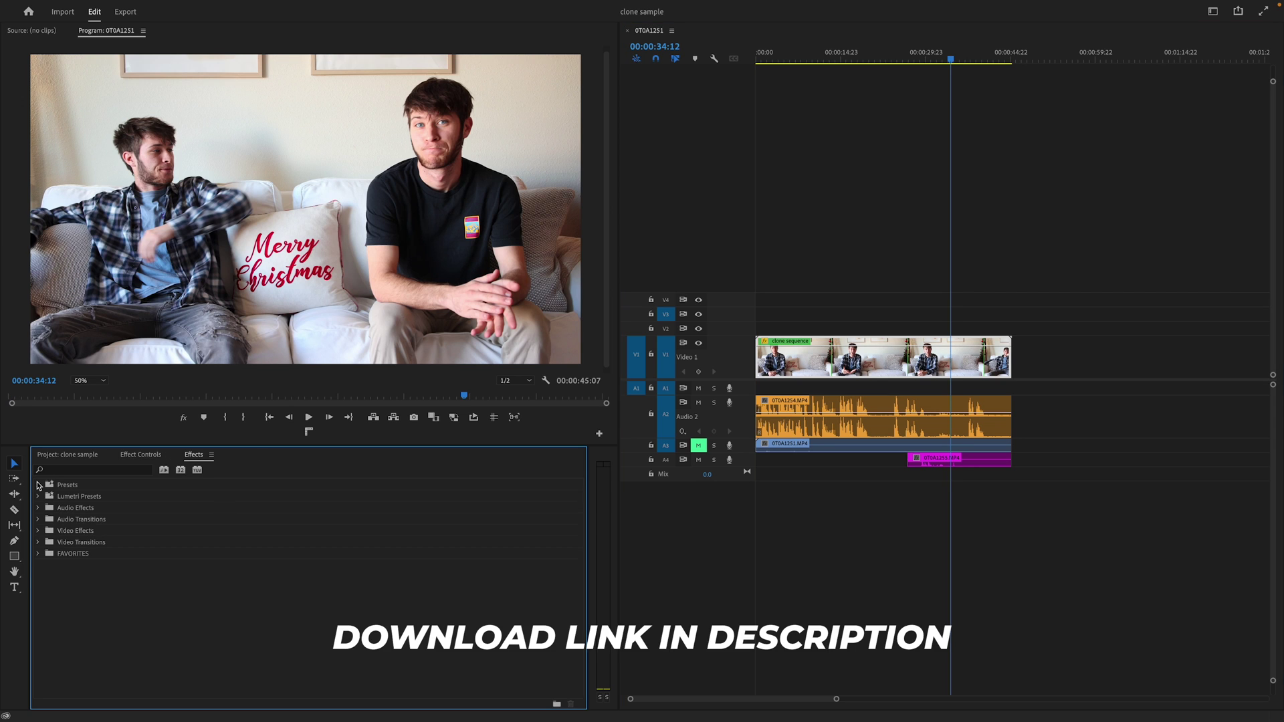
click(38, 485)
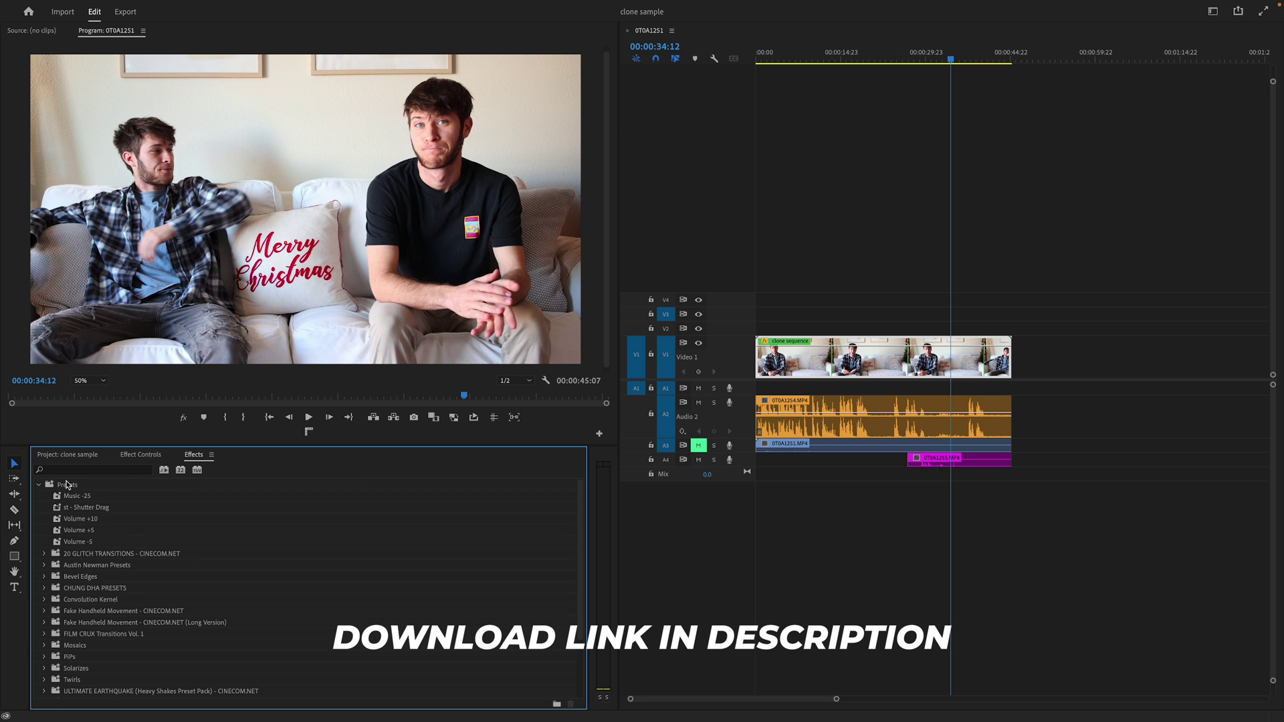
scroll(158, 558, down, 2)
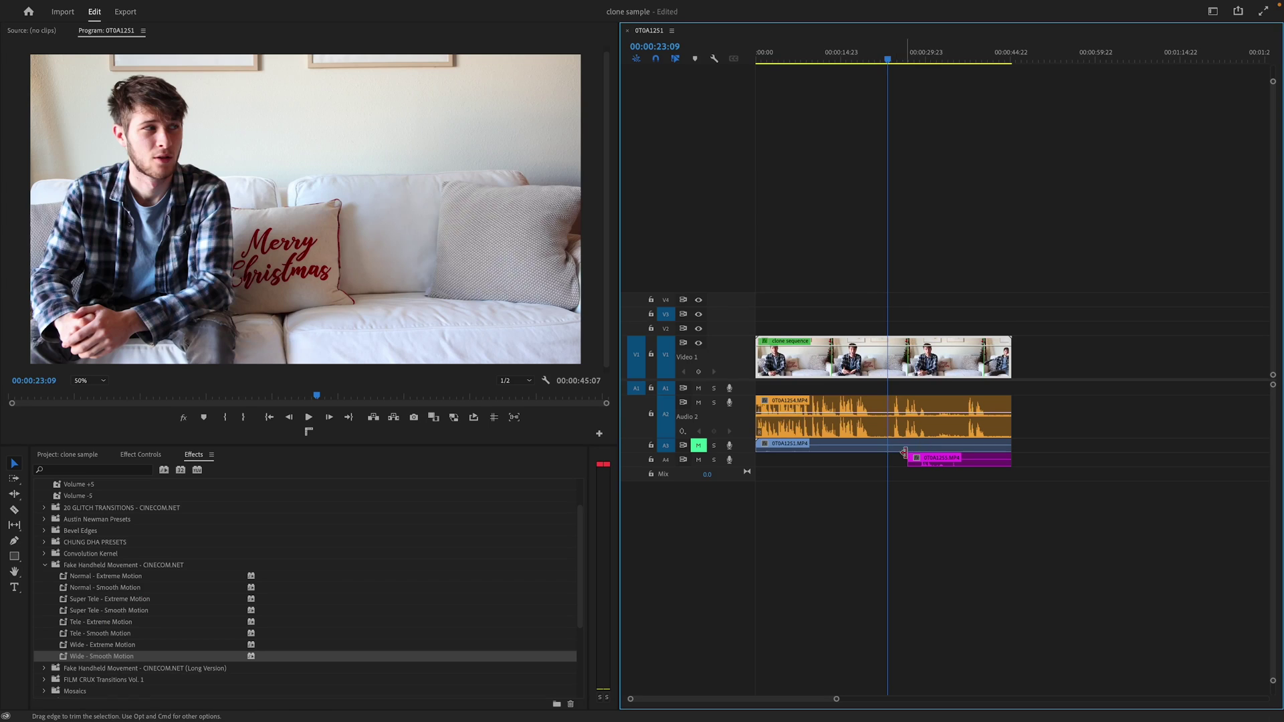
click(904, 60)
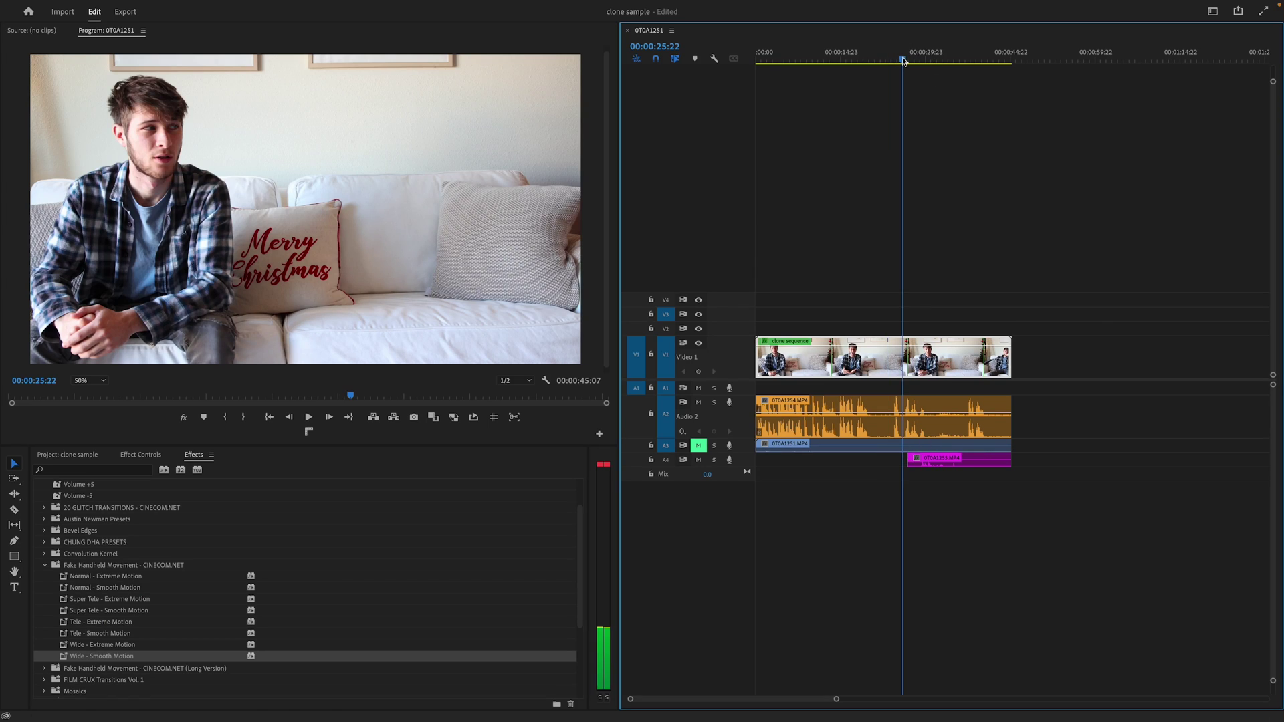
drag(904, 60, 902, 60)
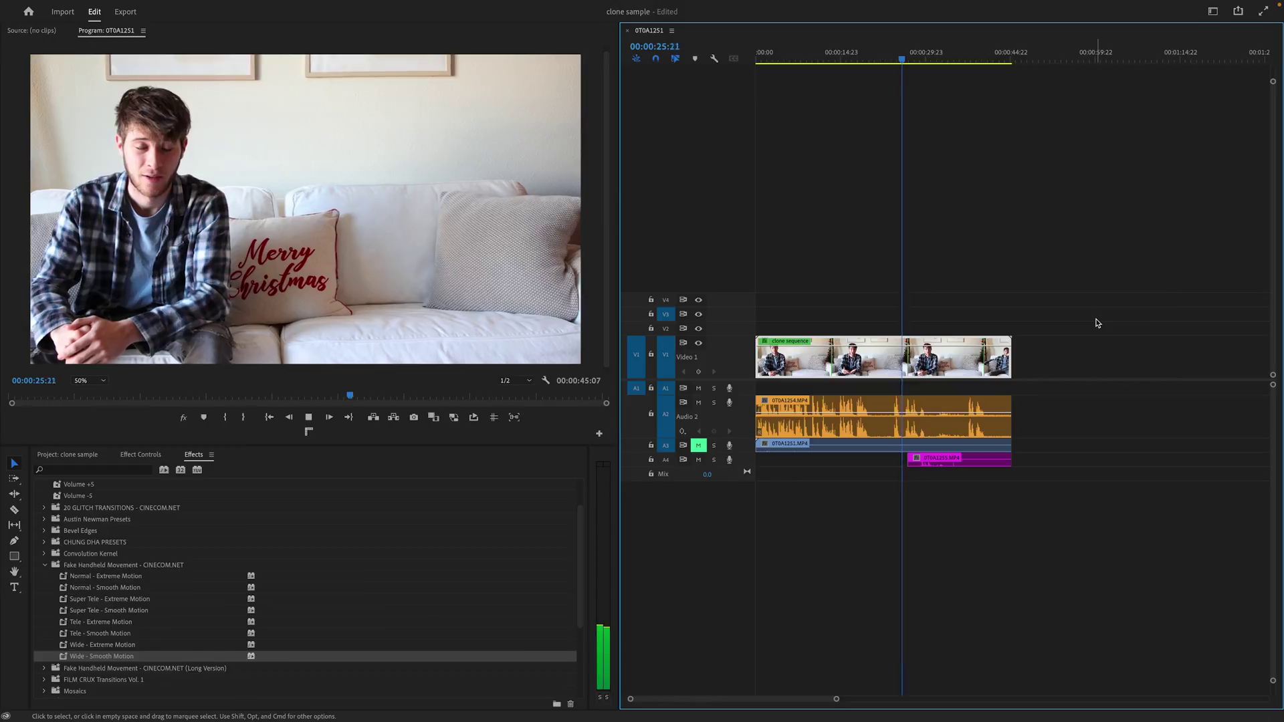